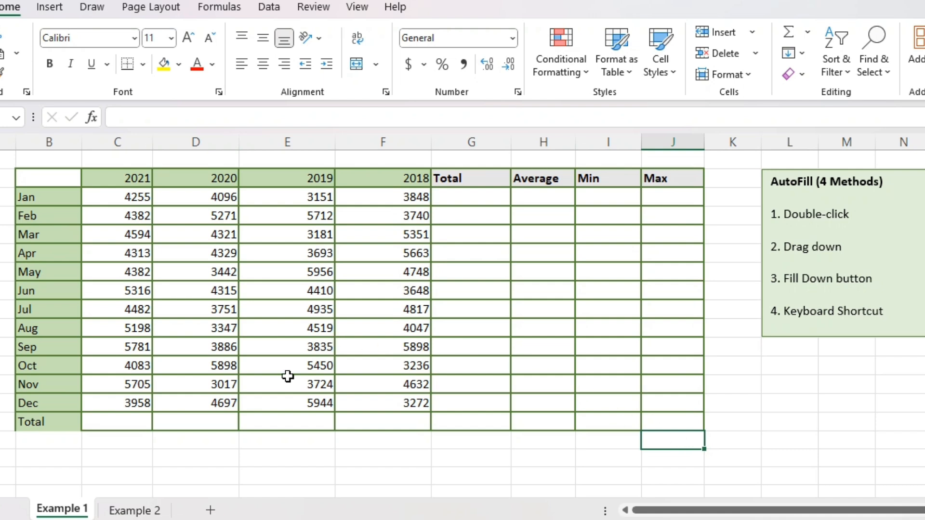
# Insert an AutoSum total in the 2021 Total cell, adjusting its range to C3:C14
pyautogui.click(139, 422)
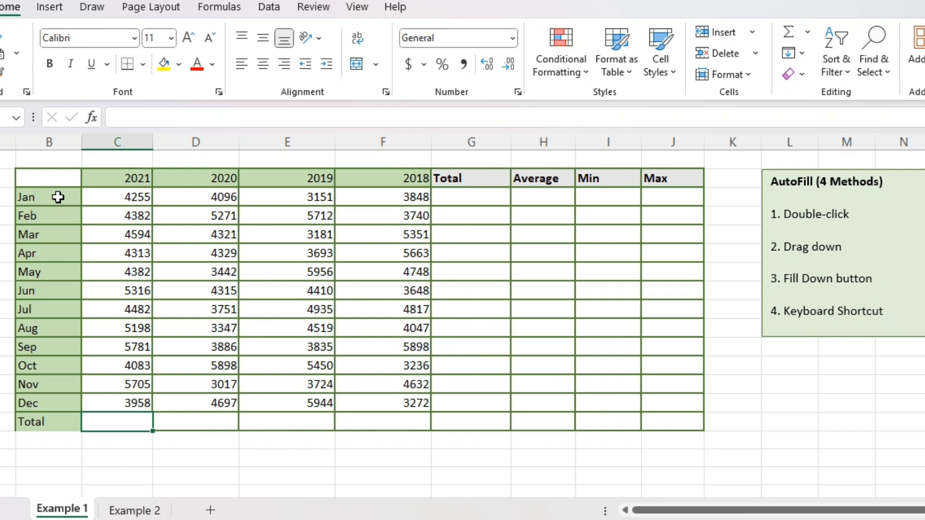
pyautogui.moveTo(104, 198); pyautogui.dragTo(398, 407)
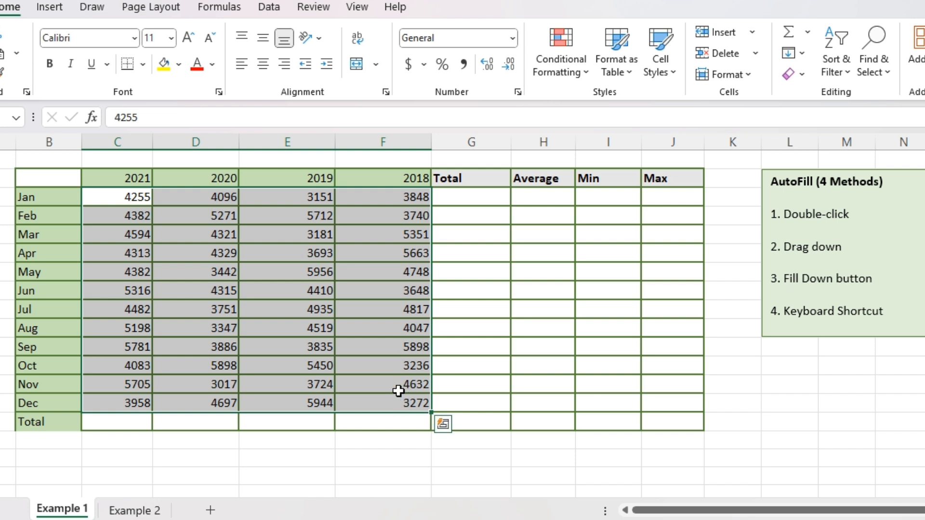
pyautogui.click(131, 423)
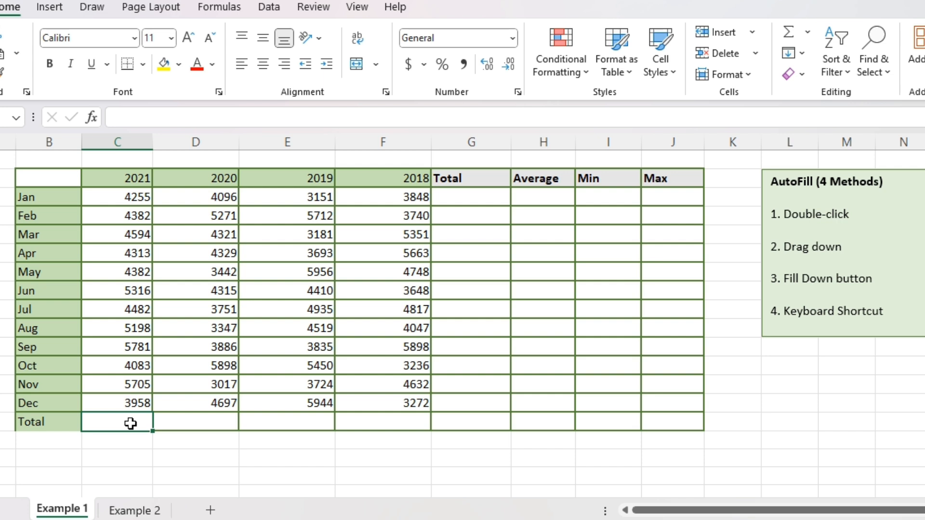
pyautogui.click(220, 6)
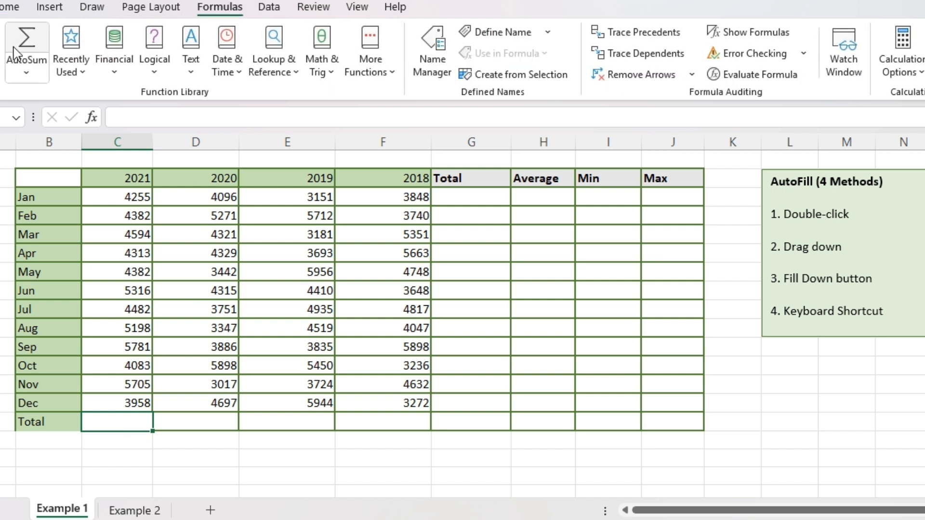
pyautogui.click(26, 72)
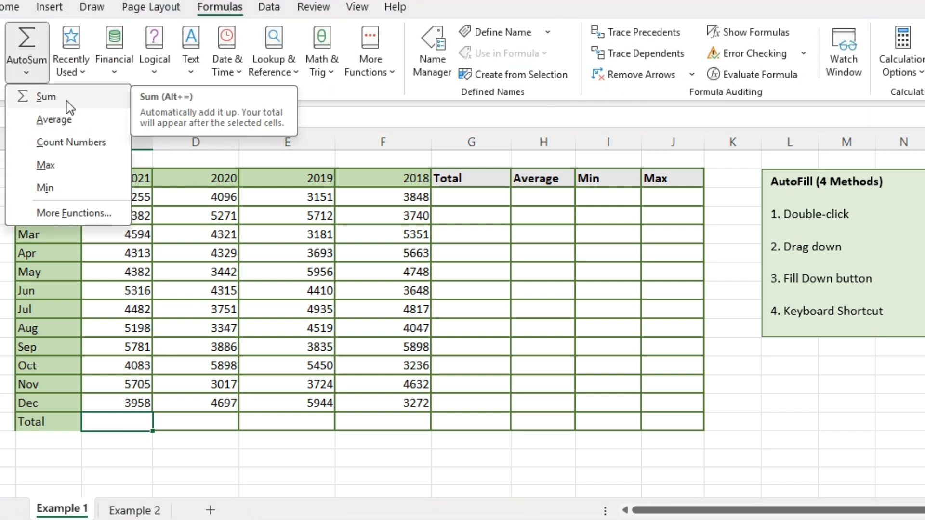
pyautogui.click(108, 99)
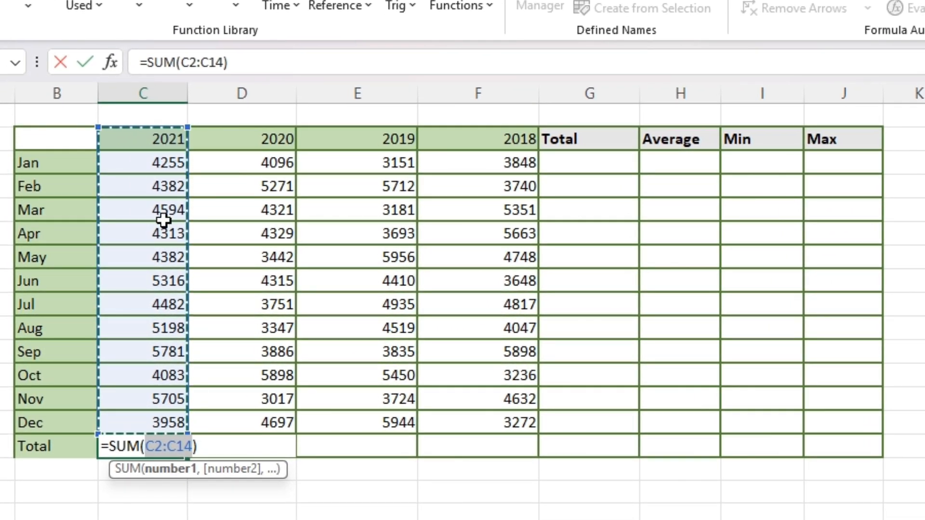
pyautogui.moveTo(98, 128); pyautogui.dragTo(99, 144)
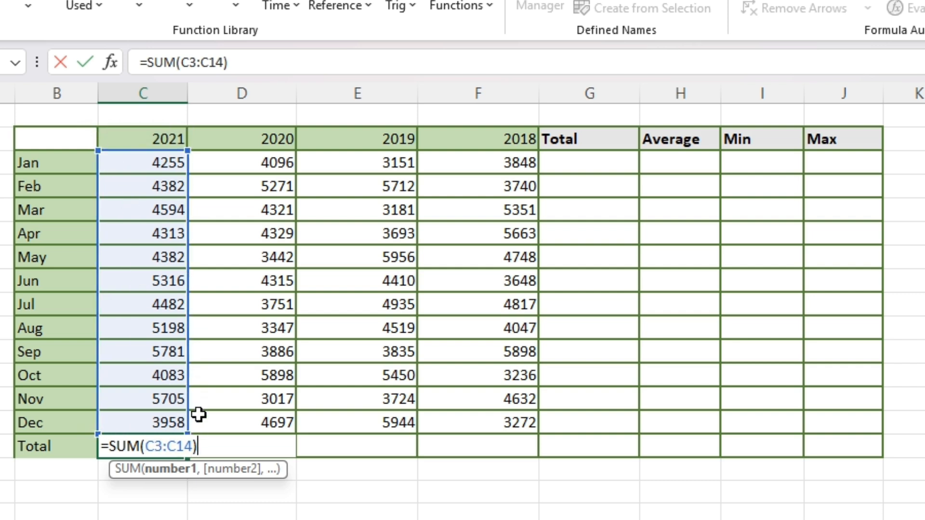
pyautogui.press('Return')
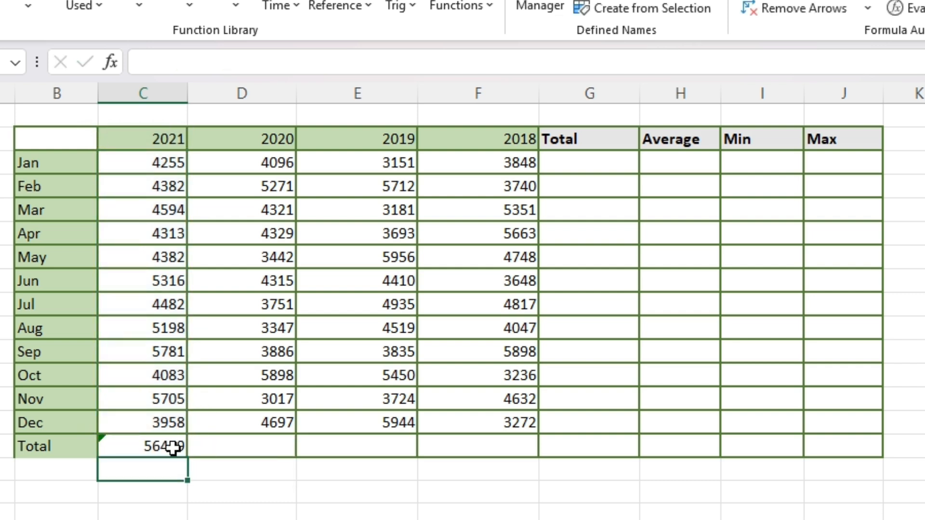
# Fill the 2021 total formula across the Total row through the 2018 column
pyautogui.moveTo(212, 448); pyautogui.dragTo(467, 448)
pyautogui.click(159, 446)
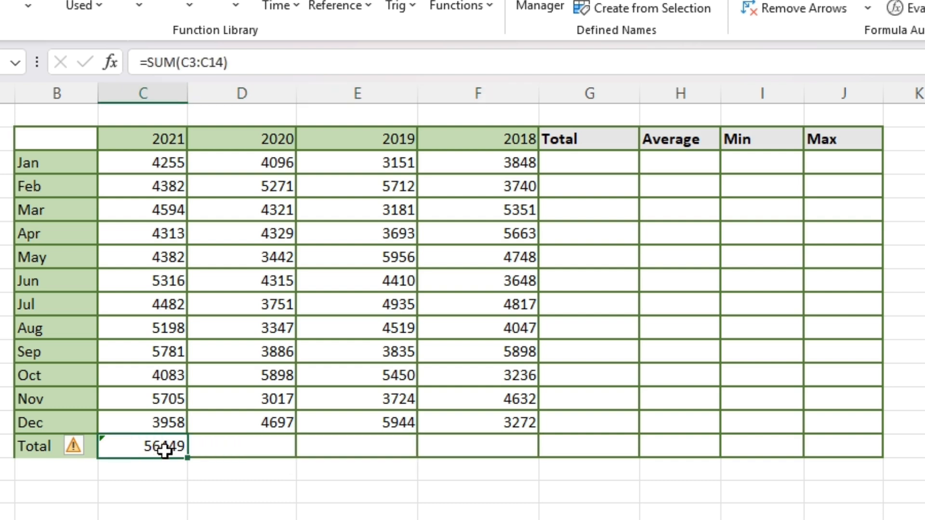
pyautogui.moveTo(188, 457); pyautogui.dragTo(488, 449)
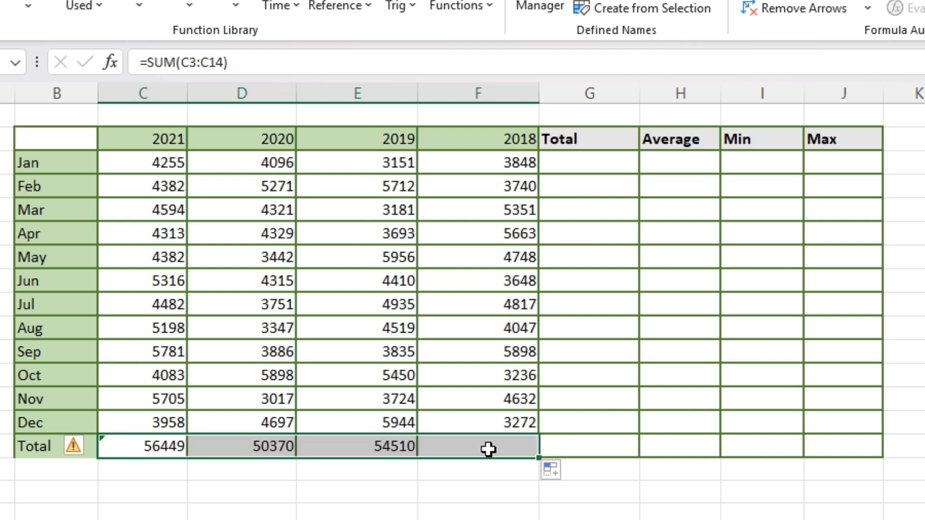
pyautogui.click(374, 469)
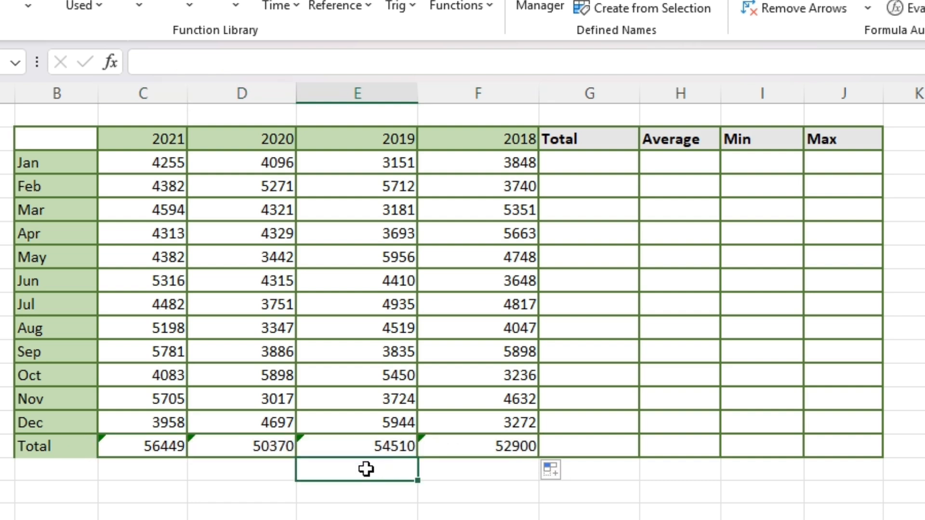
# Ignore the omitted-adjacent-cells error on the 2021 total
pyautogui.click(178, 447)
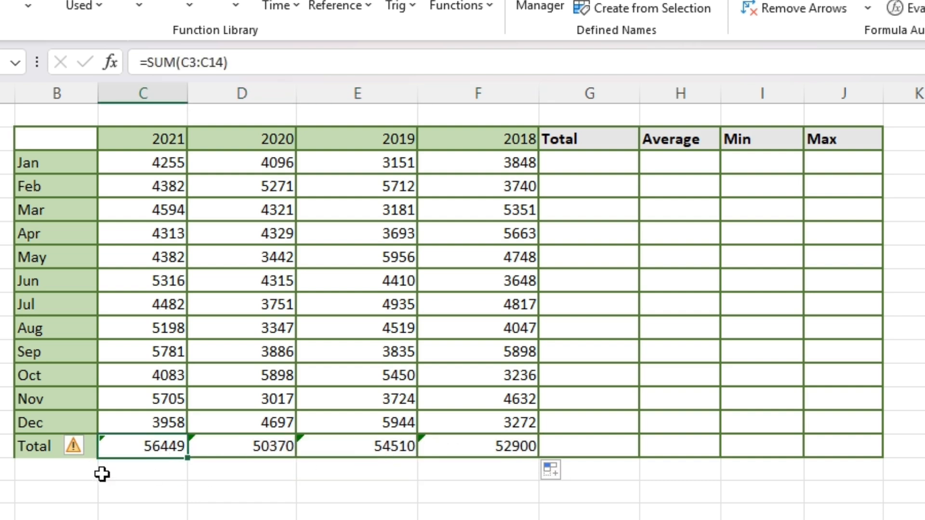
pyautogui.click(89, 449)
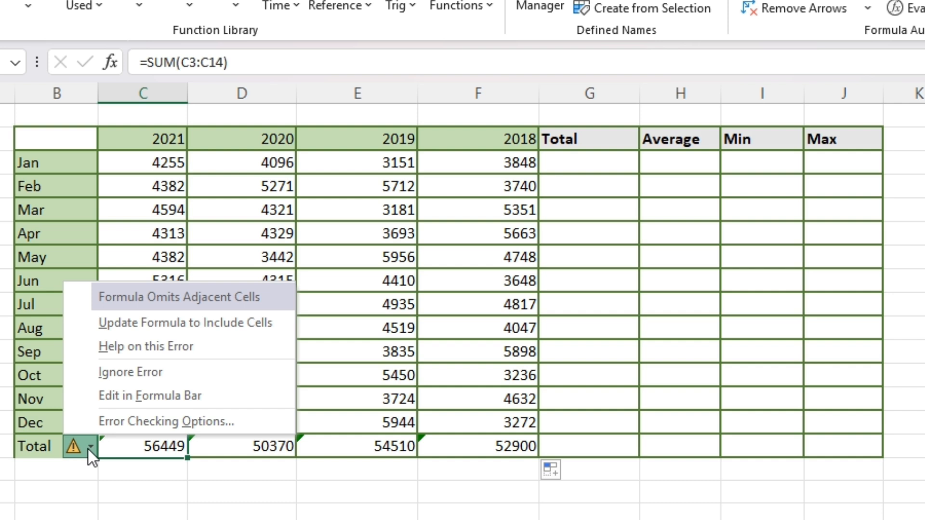
pyautogui.click(121, 376)
# Ignore the same error on the 2020, 2019 and 2018 totals together
pyautogui.hotkey('ctrl', 'shift', 'Right')
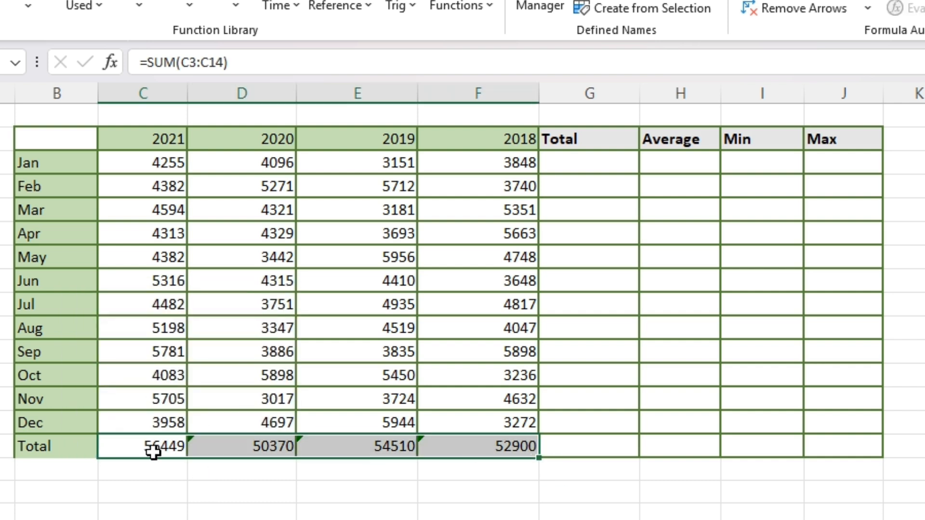
pyautogui.click(252, 448)
pyautogui.hotkey('ctrl', 'shift', 'Right')
pyautogui.click(180, 447)
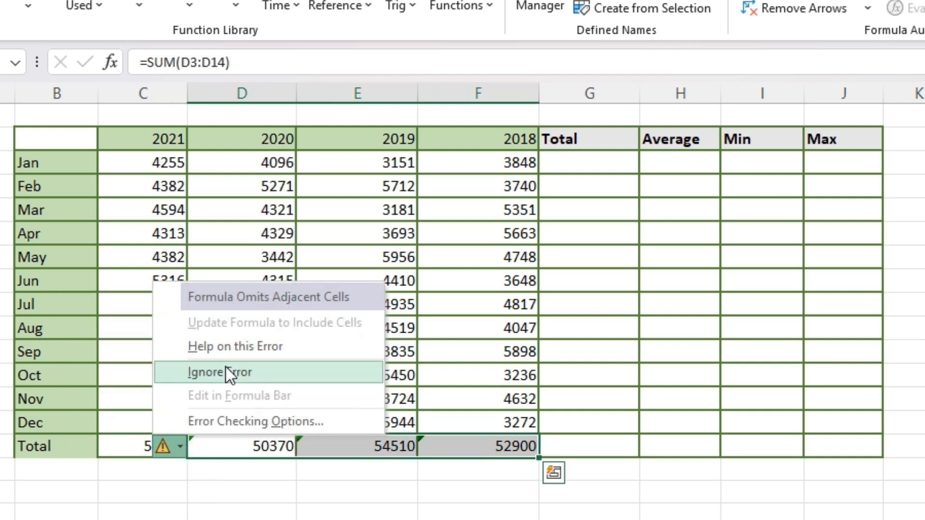
pyautogui.click(226, 373)
pyautogui.click(482, 471)
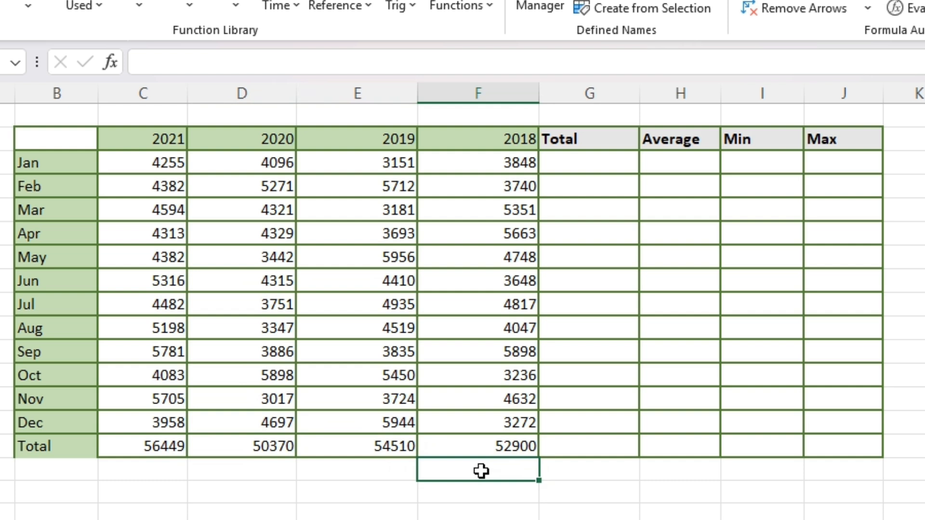
# Enter =SUM(C3:F3) in the Jan Total cell
pyautogui.click(589, 170)
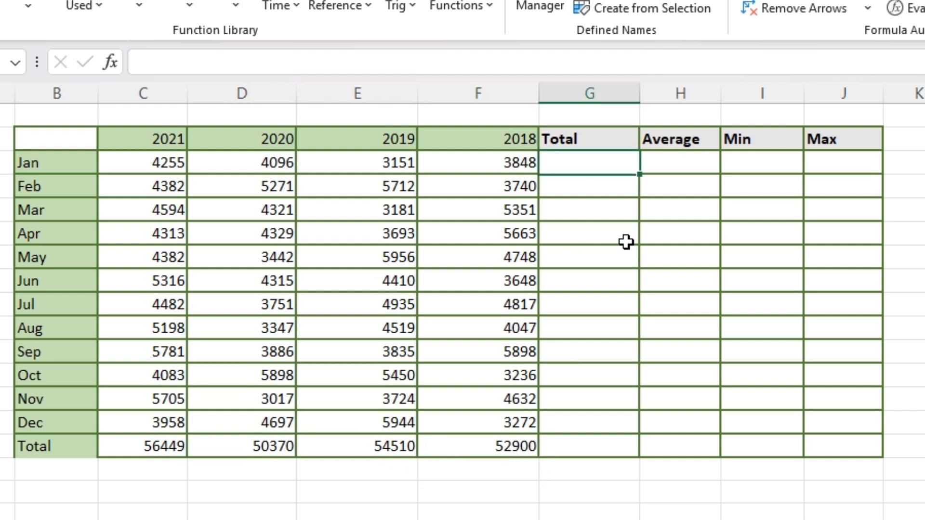
pyautogui.write('=su')
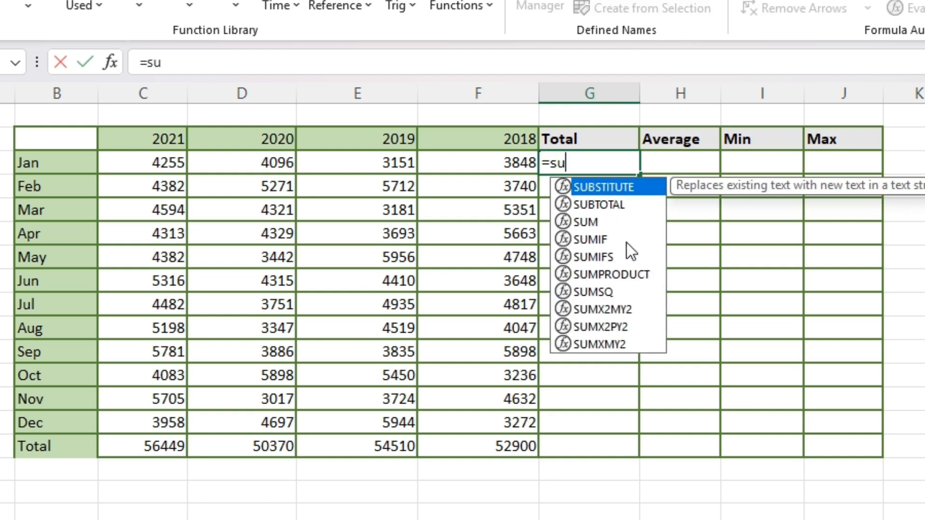
pyautogui.write('m')
pyautogui.press('Tab')
pyautogui.moveTo(161, 168); pyautogui.dragTo(471, 160)
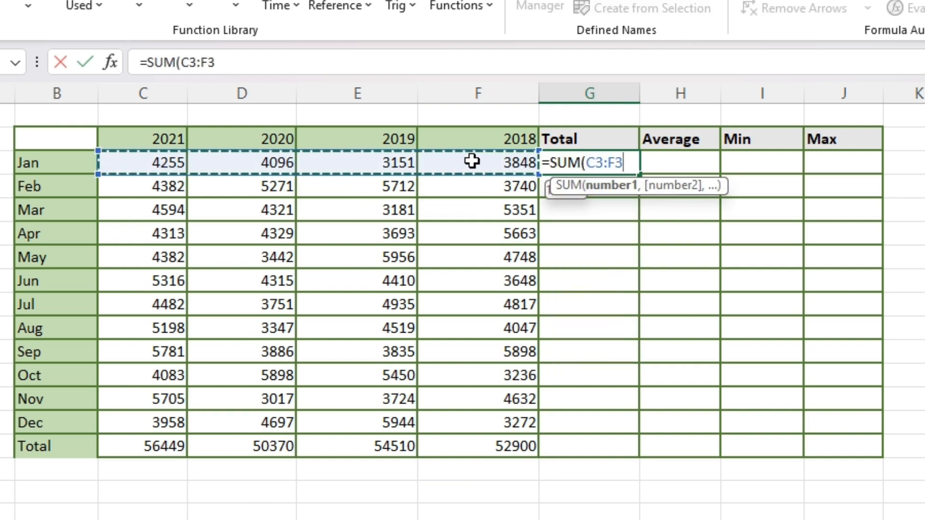
pyautogui.write(')')
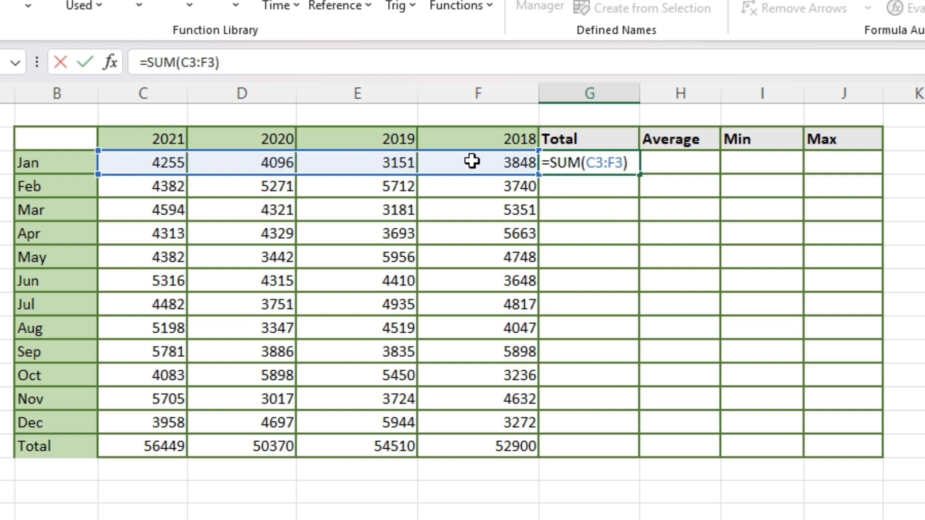
pyautogui.hotkey('ctrl', 'Return')
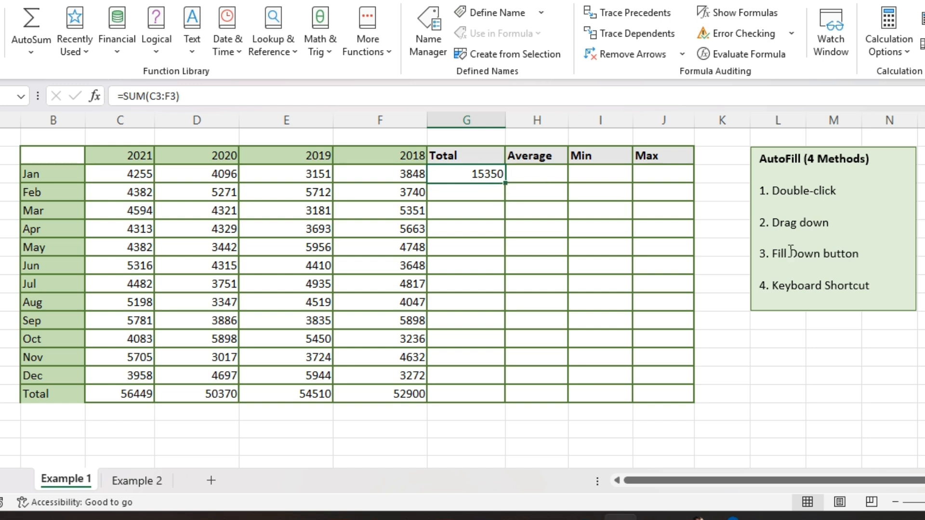
# AutoFill the Jan total formula down through Dec
pyautogui.doubleClick(507, 184)
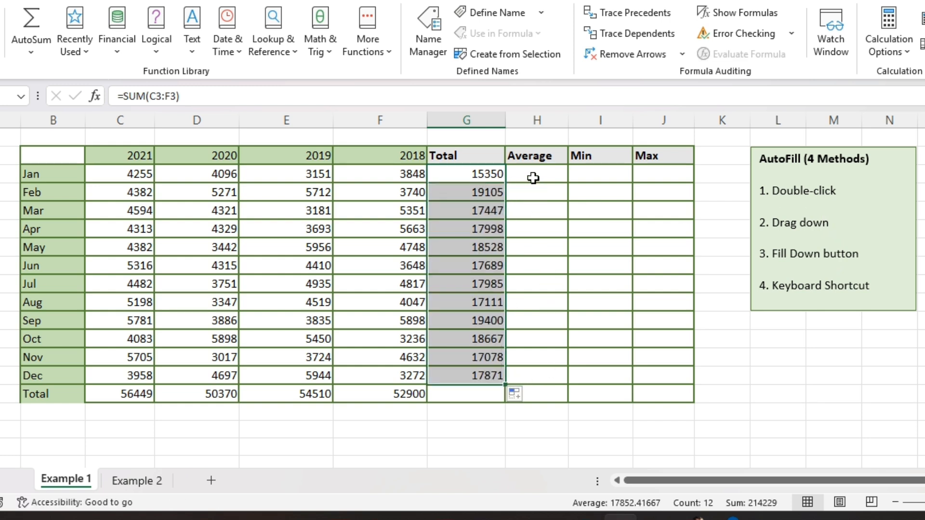
pyautogui.click(486, 178)
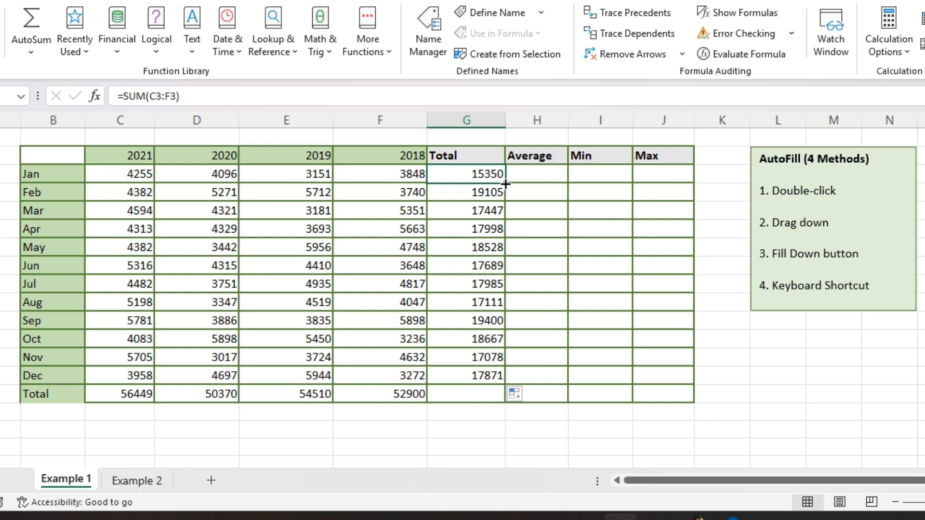
# Clear the filled totals for Feb through Dec
pyautogui.doubleClick(504, 184)
pyautogui.moveTo(489, 375); pyautogui.dragTo(498, 190)
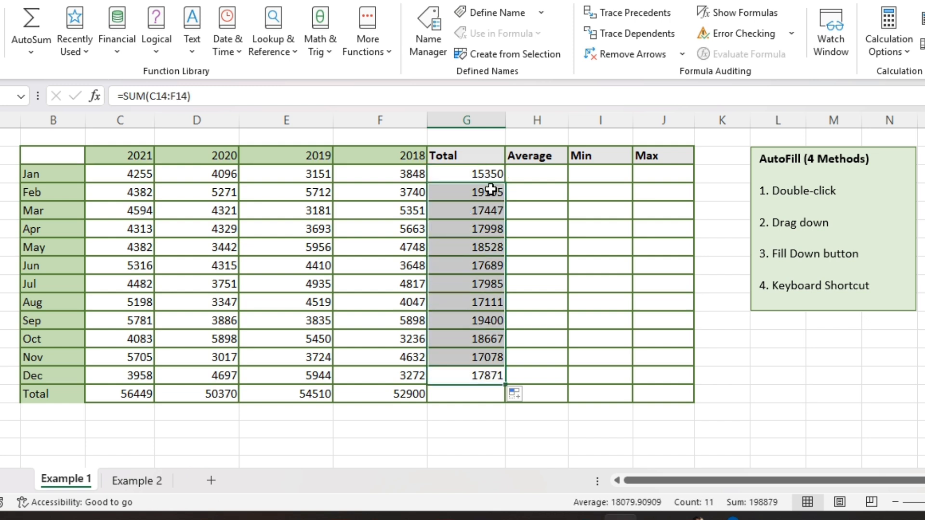
pyautogui.press('Delete')
# AutoFill the Jan total formula down through Dec again
pyautogui.click(489, 174)
pyautogui.doubleClick(504, 183)
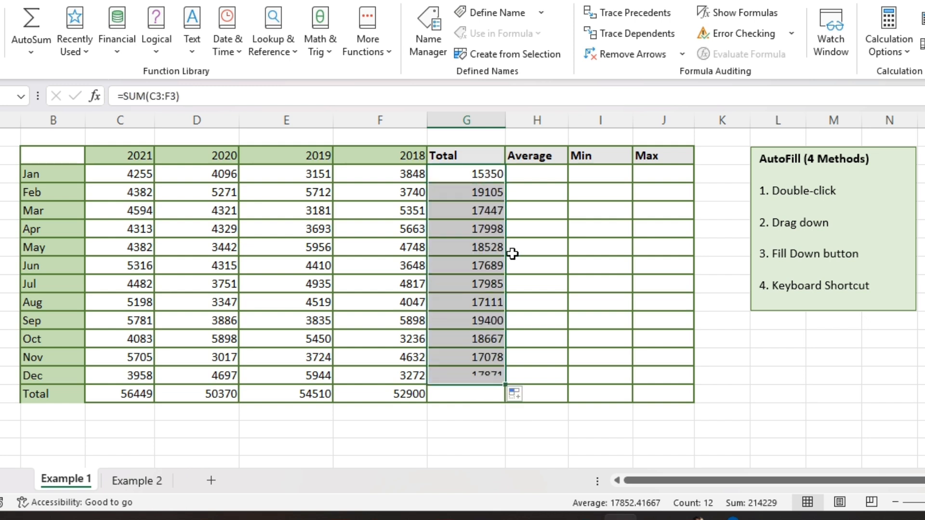
# Enter =AVERAGE(C3:F3) in the Jan Average cell
pyautogui.click(551, 182)
pyautogui.write('=aver')
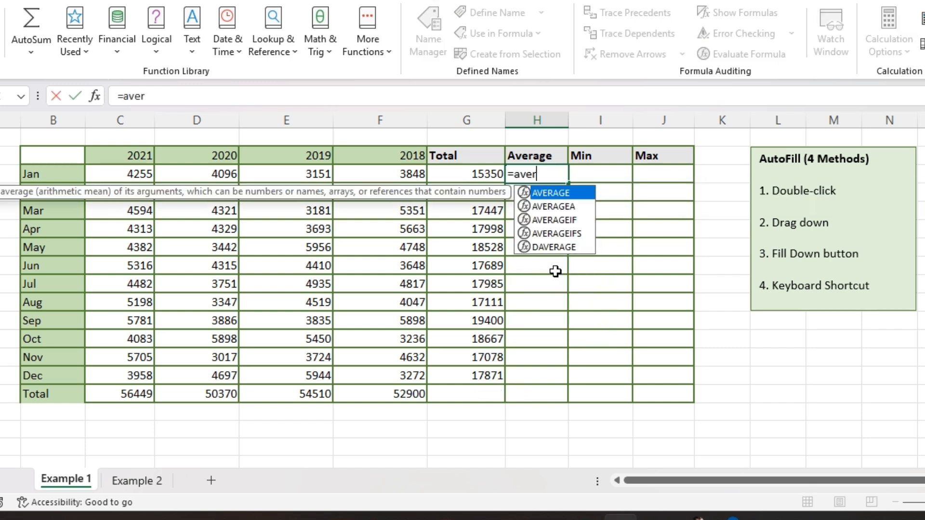
pyautogui.press('Tab')
pyautogui.click(128, 173)
pyautogui.moveTo(127, 174); pyautogui.dragTo(396, 173)
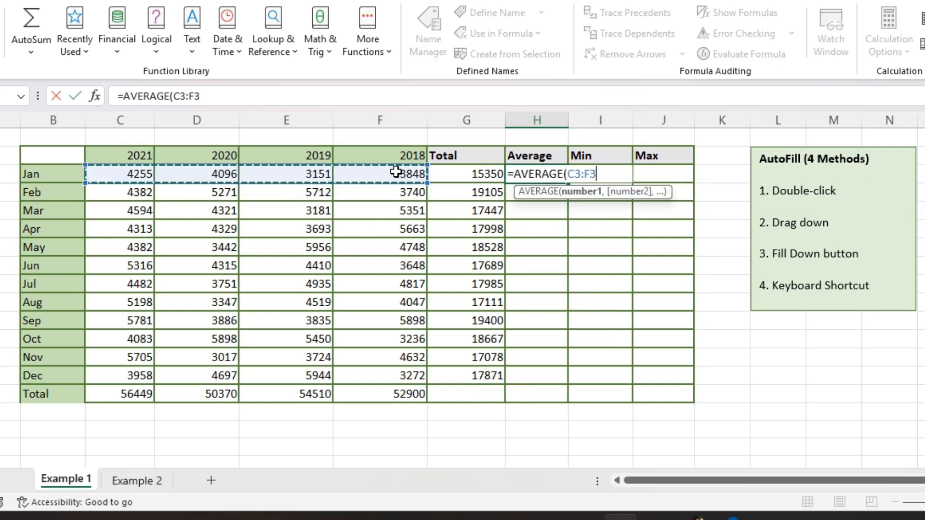
pyautogui.write(')')
pyautogui.press('Return')
# Drag the Jan average formula down to the Dec row
pyautogui.click(554, 177)
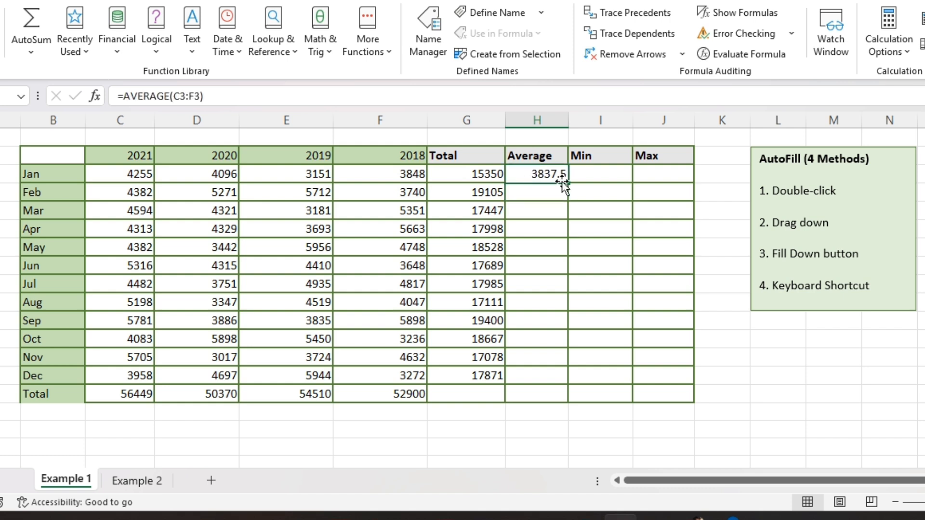
pyautogui.moveTo(563, 183); pyautogui.dragTo(563, 376)
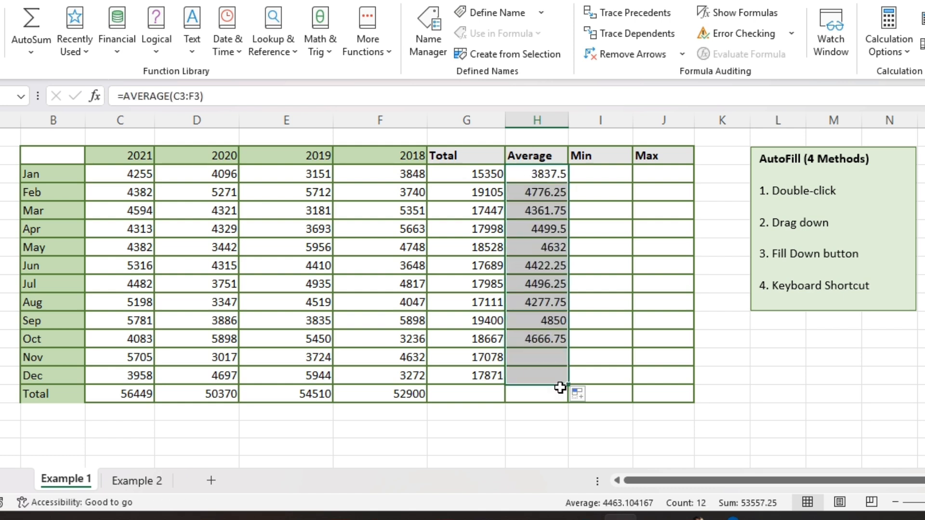
# Enter =MIN(C3:F3) in the Jan Min cell
pyautogui.click(590, 177)
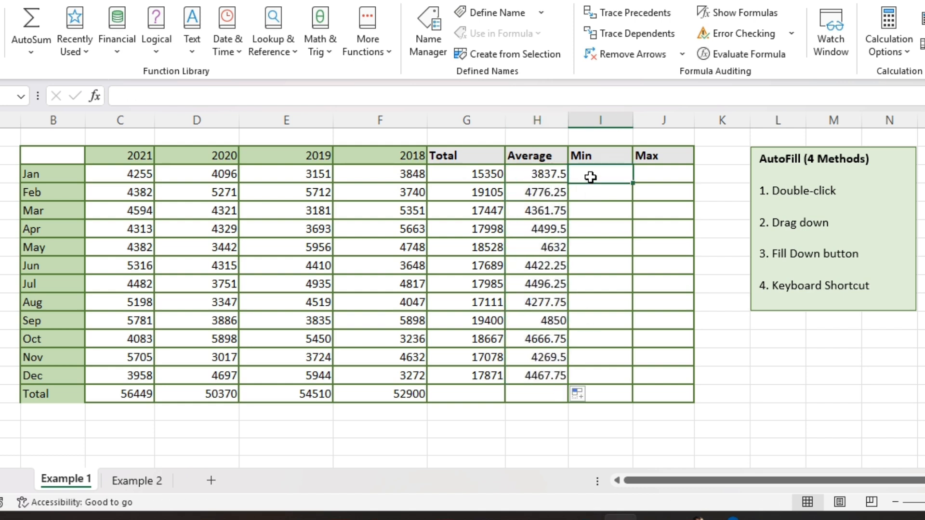
pyautogui.write('=mi')
pyautogui.press('Tab')
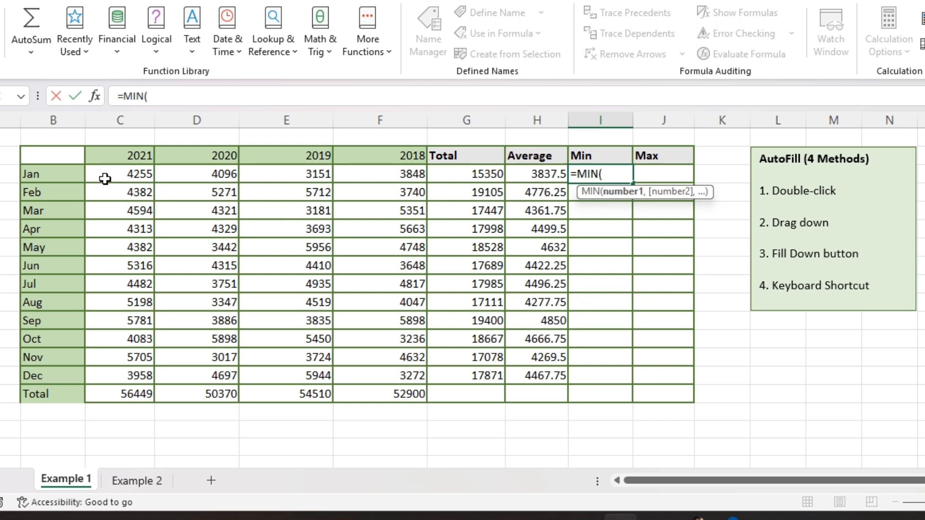
pyautogui.moveTo(105, 178); pyautogui.dragTo(379, 179)
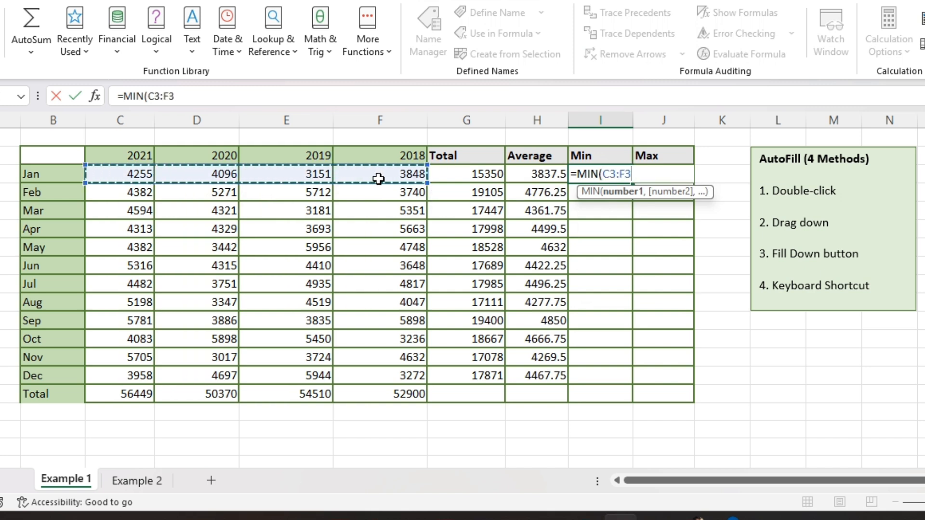
pyautogui.press('Return')
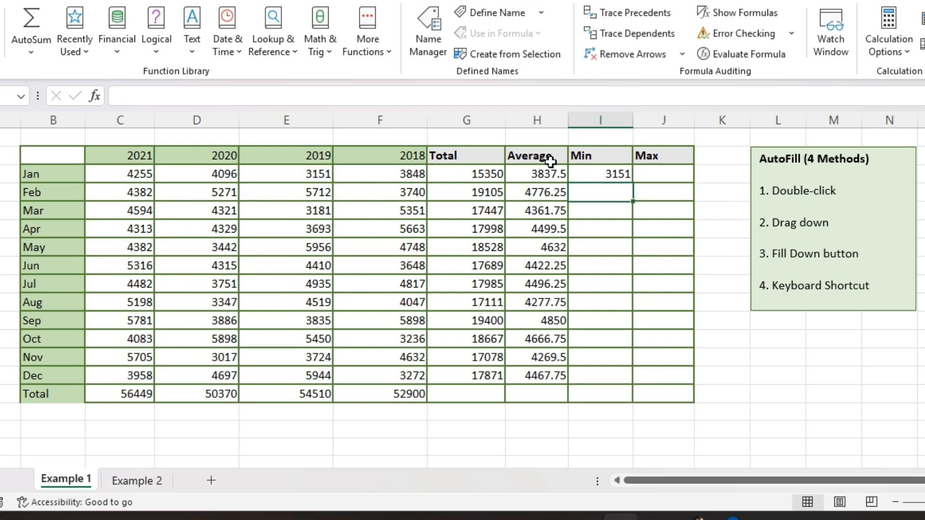
# Drag the Jan minimum formula down to the Dec row
pyautogui.click(606, 179)
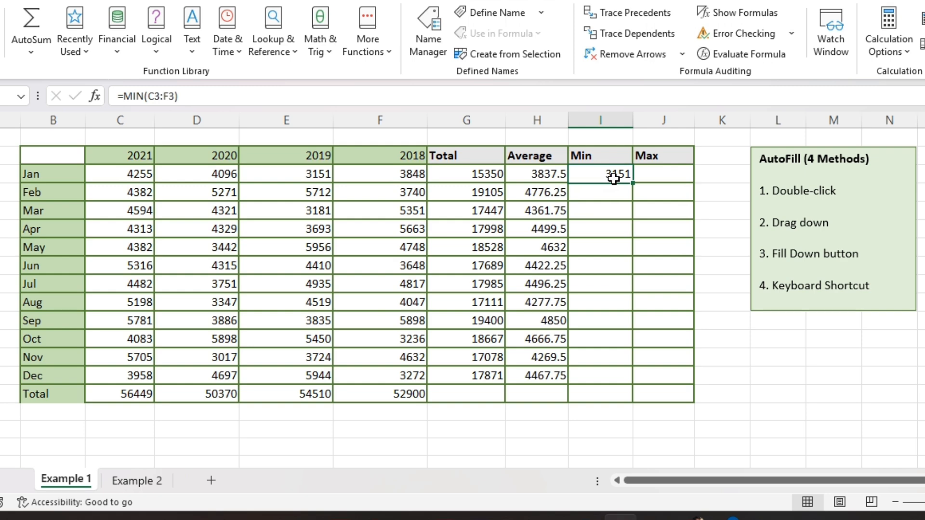
pyautogui.moveTo(608, 179); pyautogui.dragTo(612, 369)
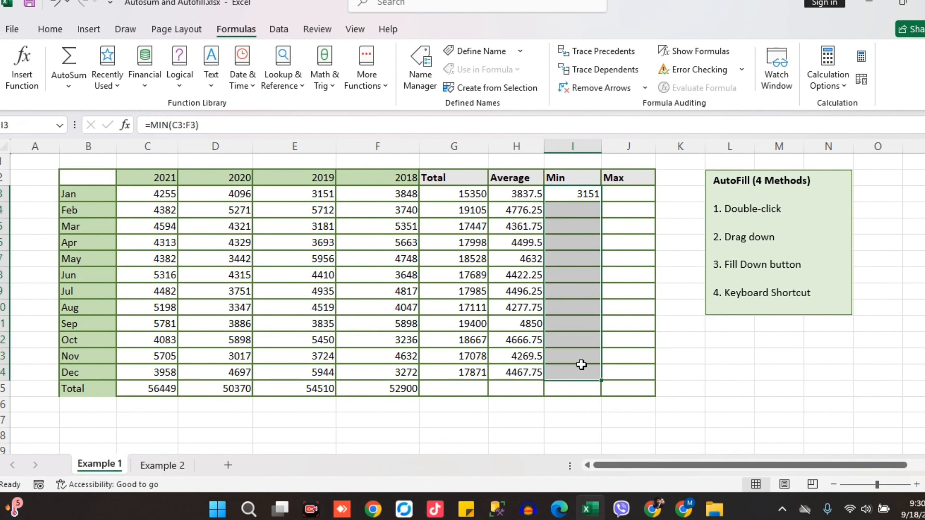
# Fill the Jan minimum formula down through the Dec row using Fill Down
pyautogui.click(51, 30)
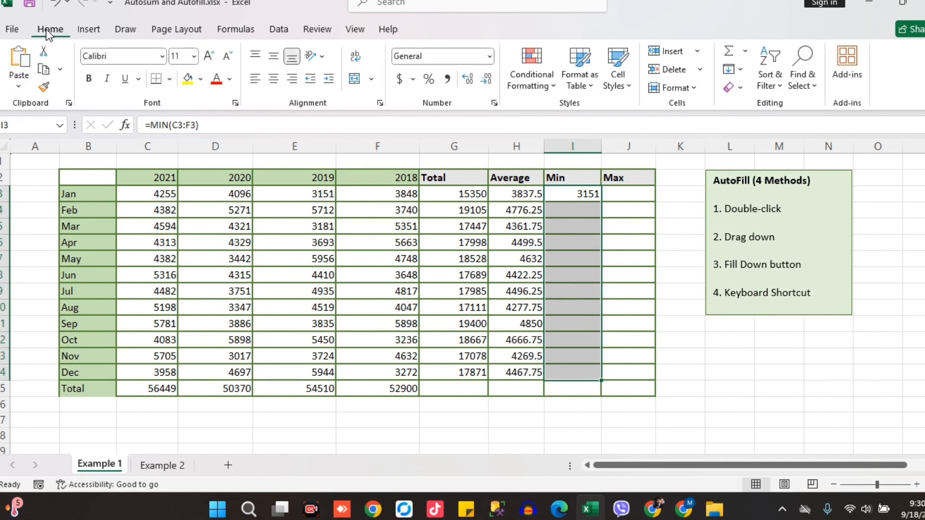
pyautogui.click(740, 70)
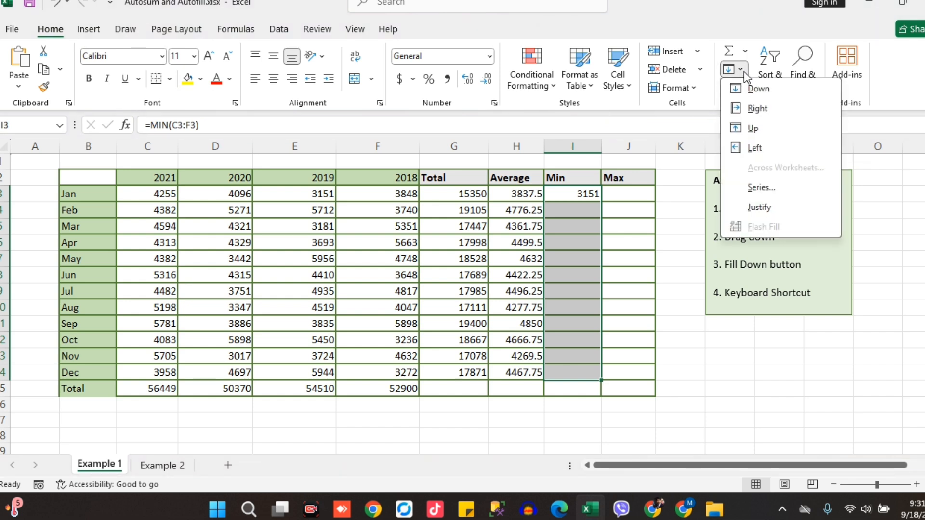
pyautogui.click(757, 88)
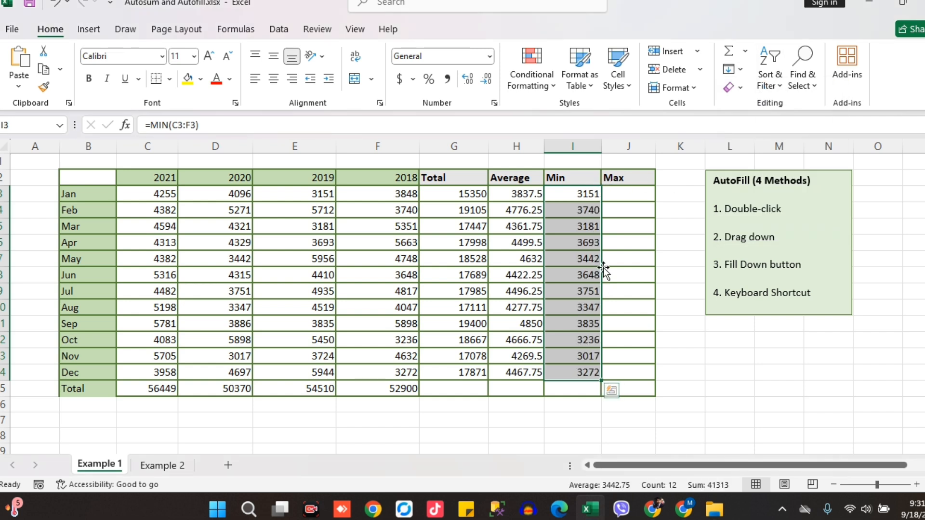
# Enter =MAX(C3:F3) in the Jan Max cell
pyautogui.click(631, 193)
pyautogui.write('=max')
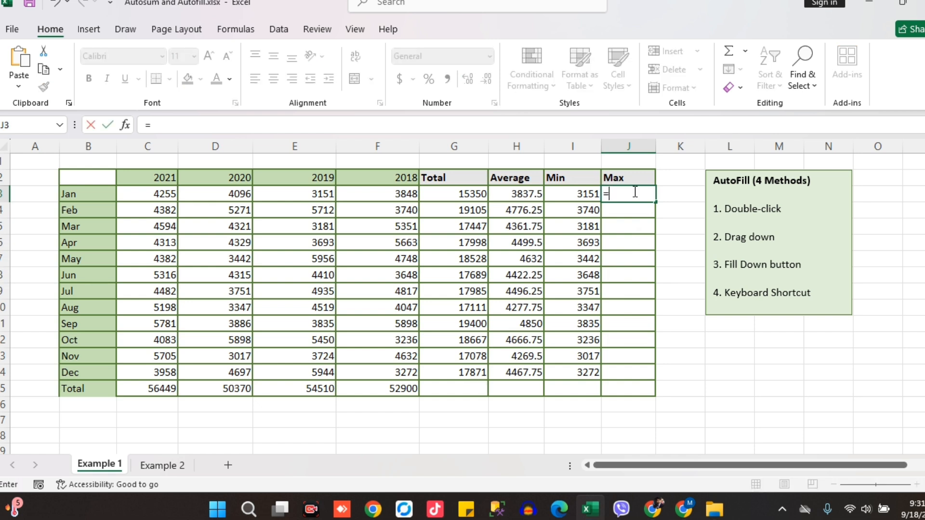
pyautogui.press('Tab')
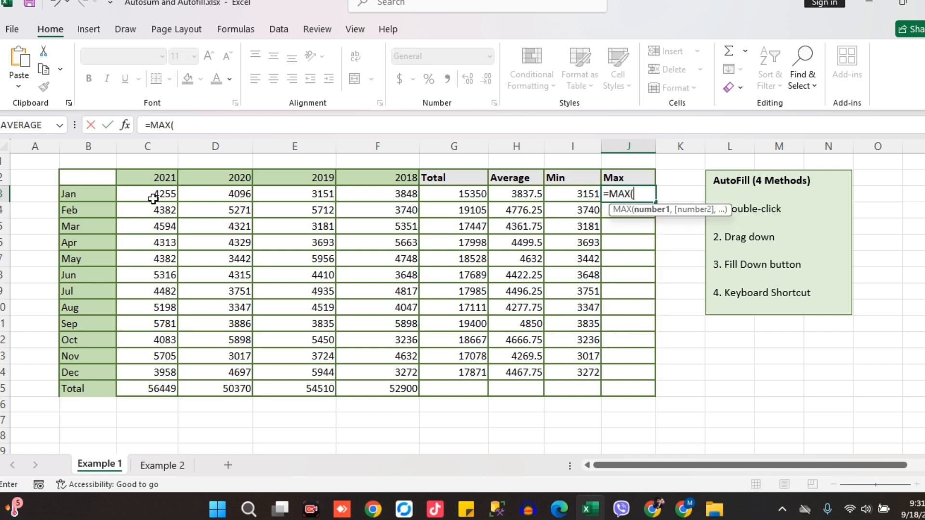
pyautogui.moveTo(149, 197); pyautogui.dragTo(357, 195)
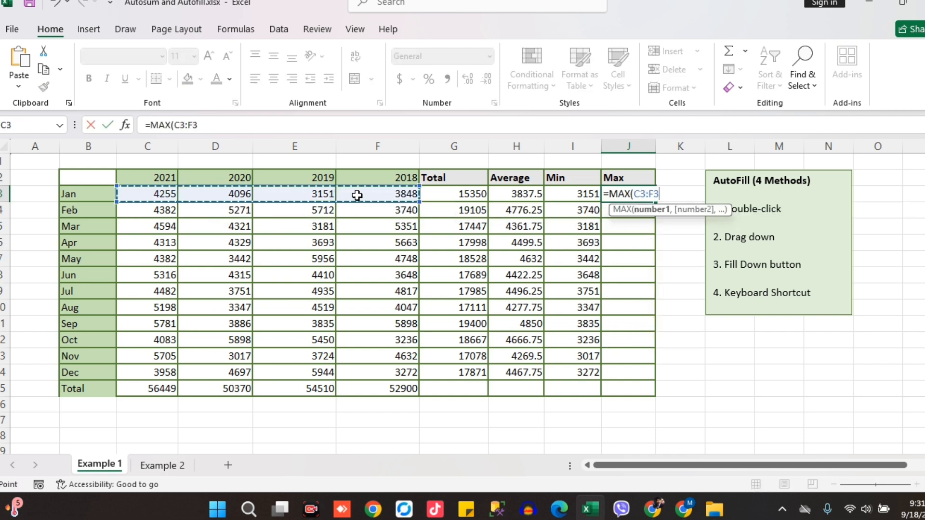
pyautogui.write(')')
pyautogui.hotkey('ctrl', 'Return')
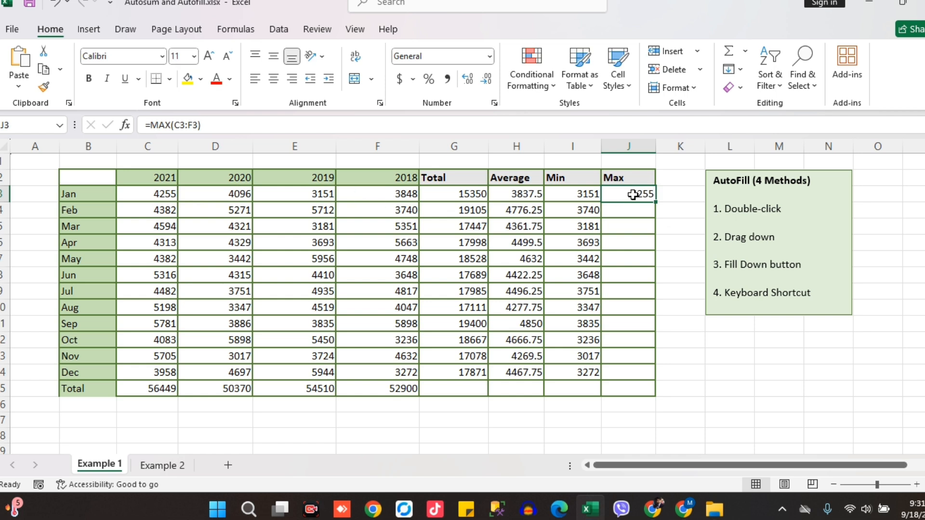
# Fill the Jan maximum formula down to the Dec row with the keyboard shortcut
pyautogui.moveTo(633, 194); pyautogui.dragTo(624, 369)
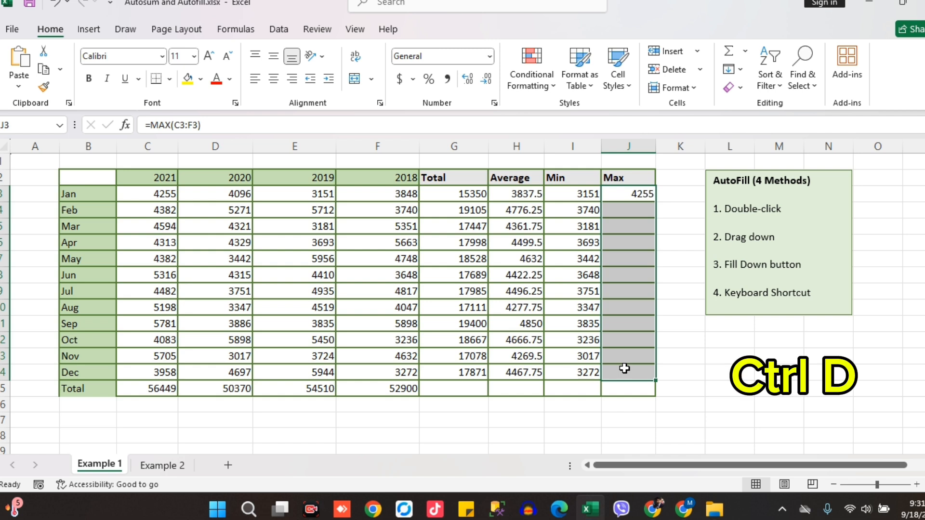
pyautogui.hotkey('ctrl', 'd')
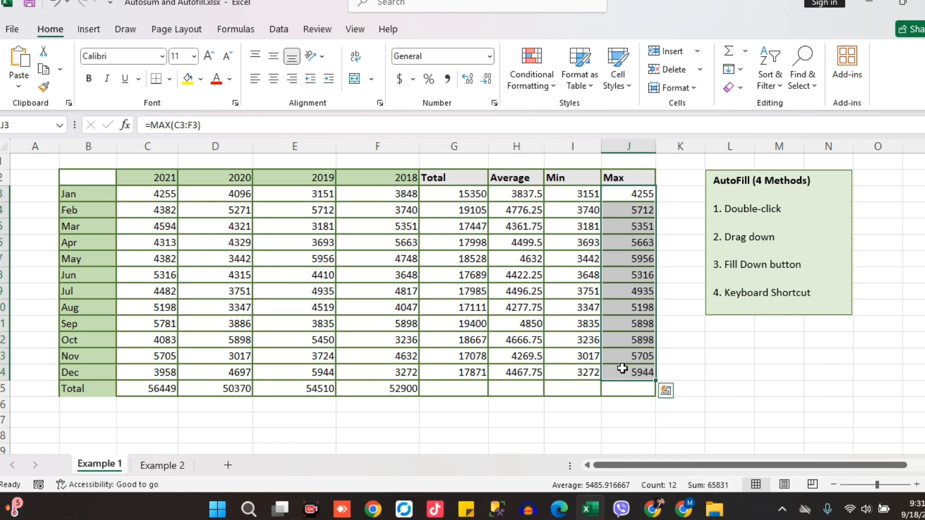
# Copy the Total row's sum formula across into the Total, Average, Min and Max columns
pyautogui.click(524, 358)
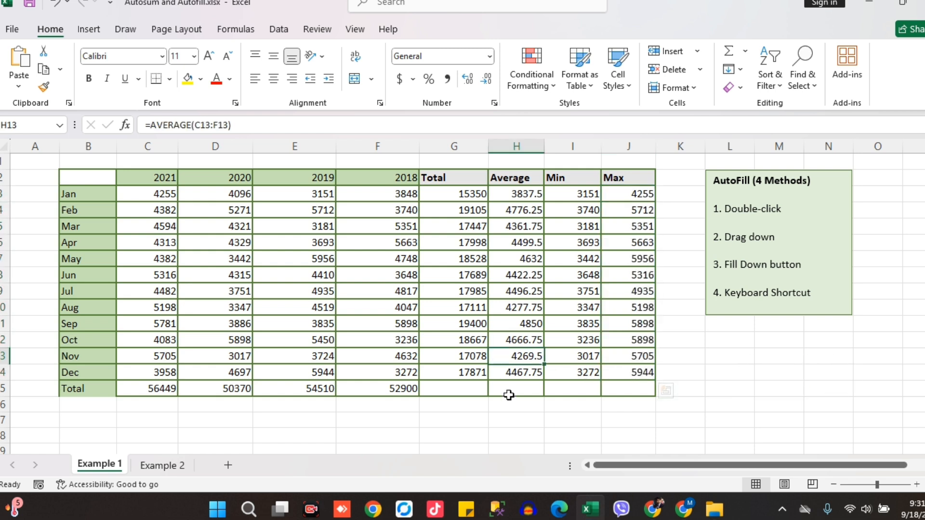
pyautogui.click(576, 406)
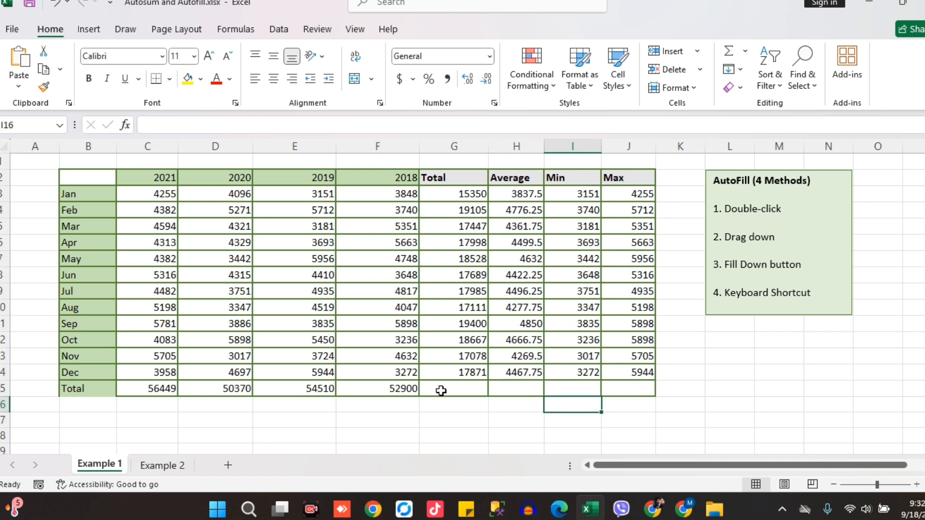
pyautogui.moveTo(441, 391); pyautogui.dragTo(643, 391)
pyautogui.click(384, 393)
pyautogui.moveTo(418, 396); pyautogui.dragTo(629, 395)
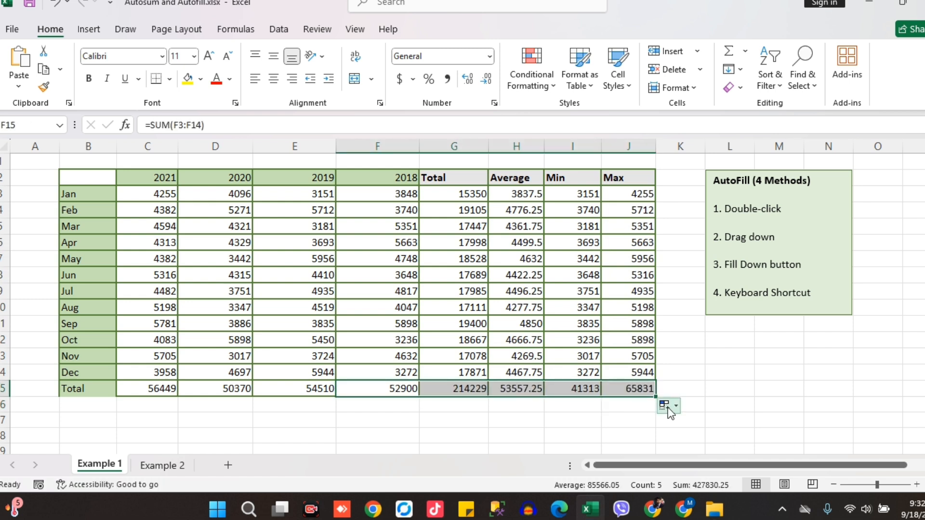
pyautogui.click(681, 376)
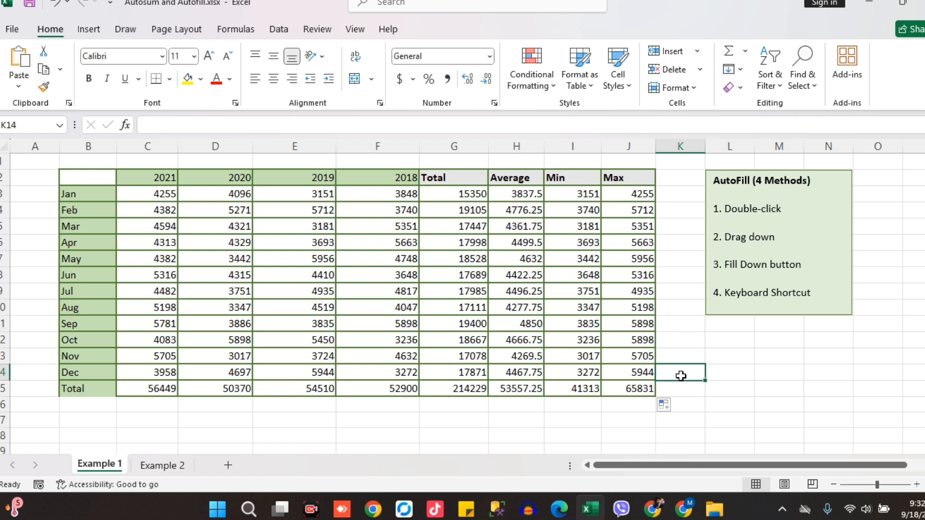
pyautogui.click(719, 396)
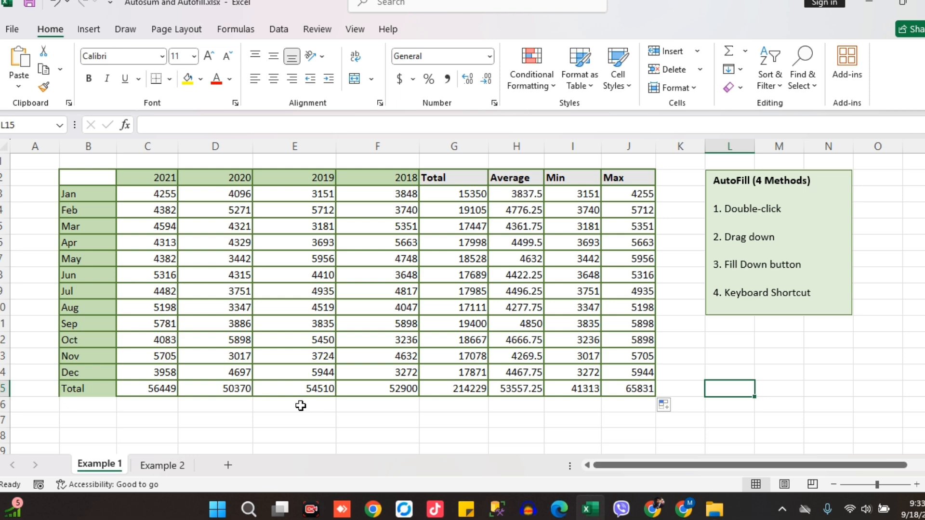
# Switch to the Example 2 sheet and enter 1, 2 and 3 under Numbers
pyautogui.click(164, 465)
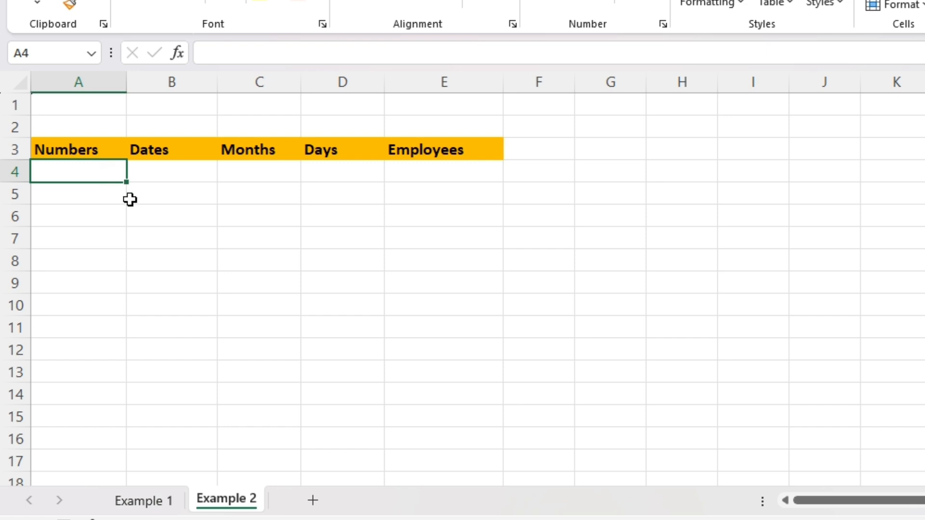
pyautogui.write('1')
pyautogui.press('Return')
pyautogui.write('2')
pyautogui.press('Return')
pyautogui.write('3')
pyautogui.press('Return')
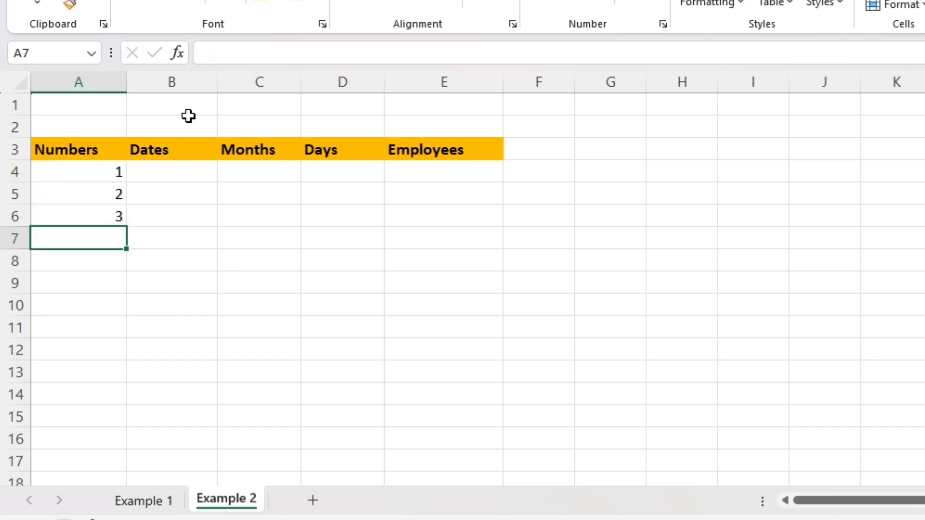
# Select the three entered numbers and clear them
pyautogui.press('Up')
pyautogui.press('Up')
pyautogui.press('Up')
pyautogui.hotkey('shift', 'Down')
pyautogui.hotkey('shift', 'Down')
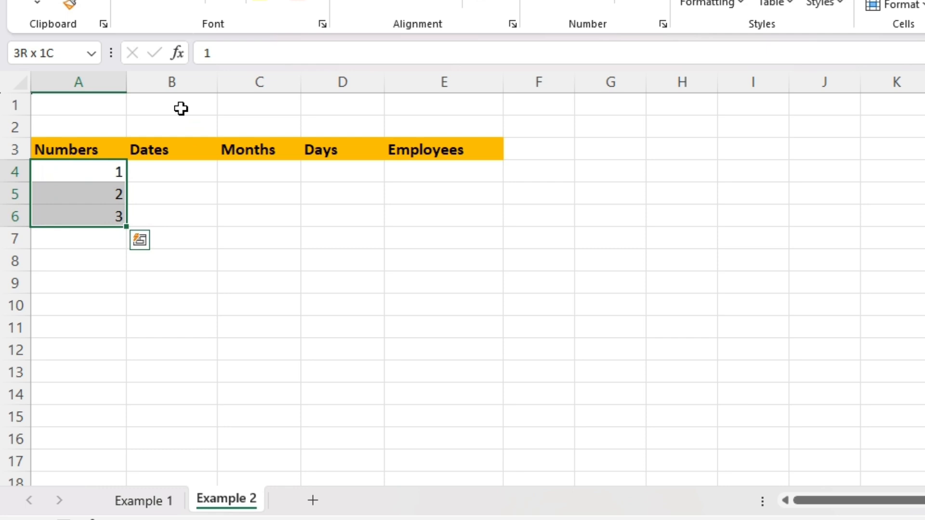
pyautogui.press('Delete')
pyautogui.hotkey('ctrl', 'z')
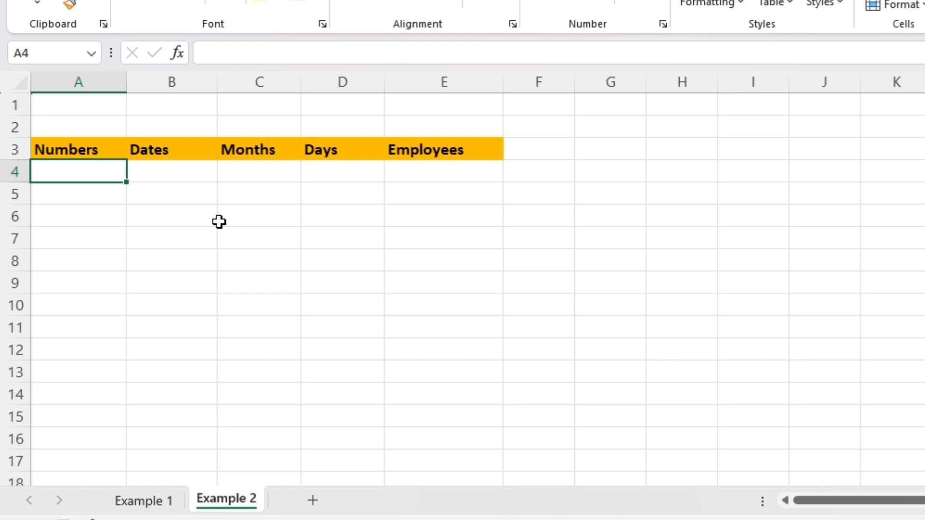
# Enter 1 under Numbers and fill a linear column series with step value 1 and stop value 200
pyautogui.write('1')
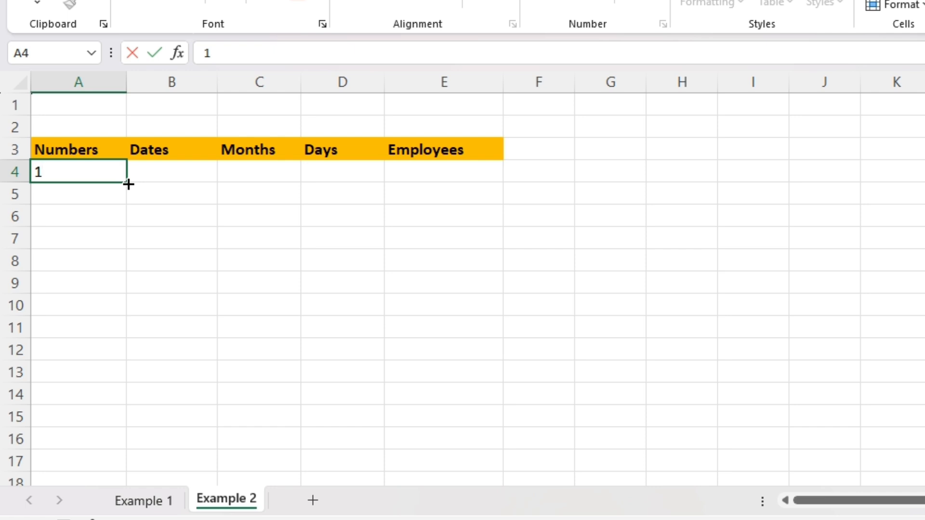
pyautogui.hotkey('ctrl', 'Return')
pyautogui.moveTo(125, 185); pyautogui.dragTo(124, 201)
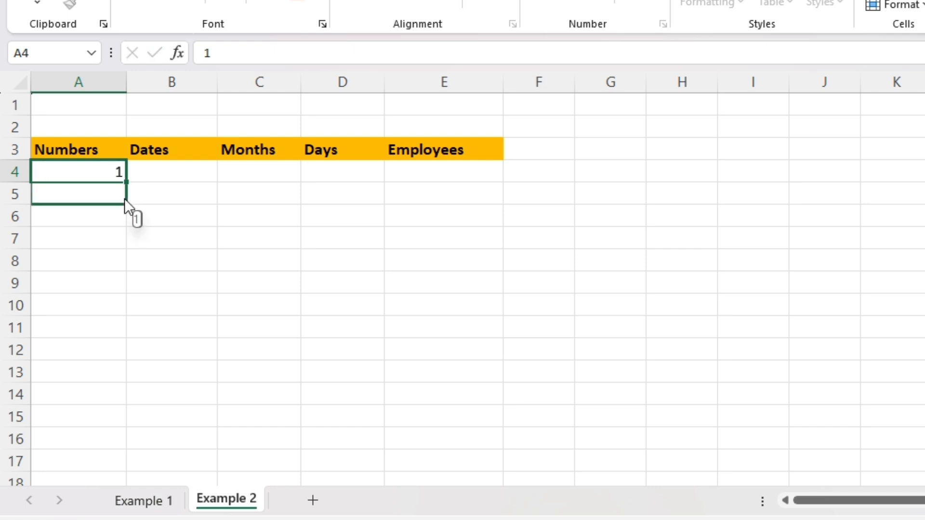
pyautogui.moveTo(124, 201); pyautogui.dragTo(125, 206)
pyautogui.moveTo(125, 199); pyautogui.dragTo(125, 183)
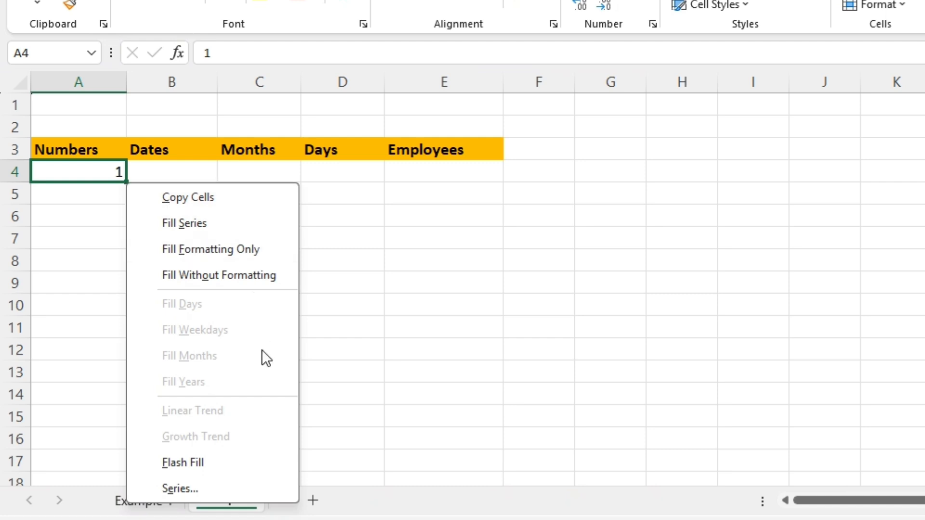
pyautogui.click(196, 488)
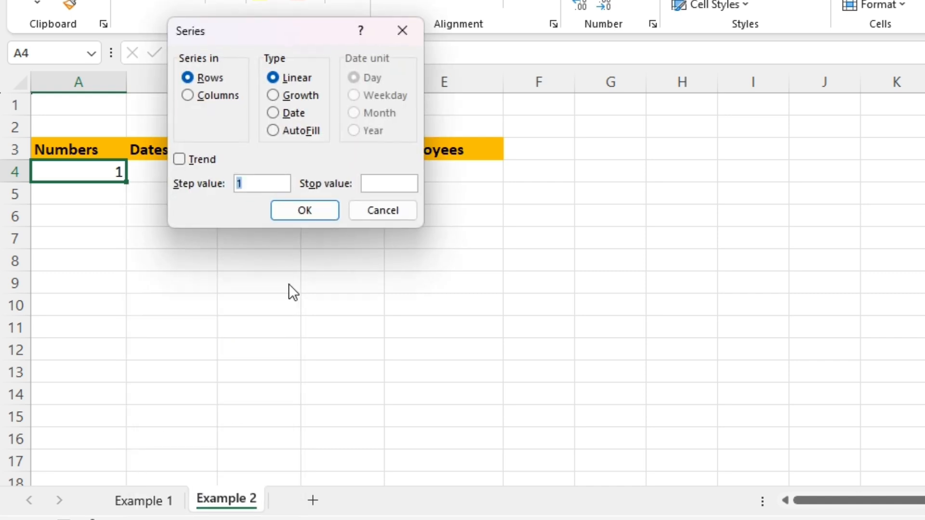
pyautogui.click(189, 94)
pyautogui.click(242, 184)
pyautogui.click(375, 187)
pyautogui.write('200')
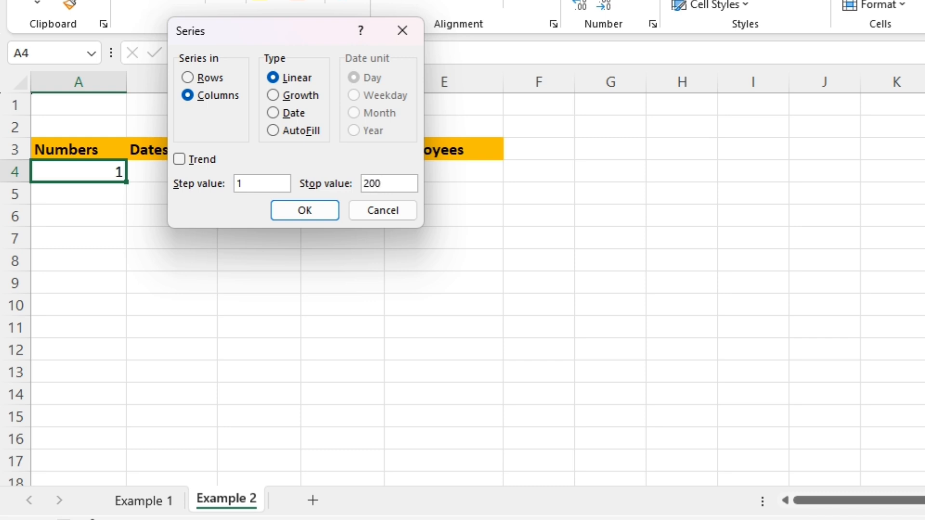
pyautogui.click(334, 211)
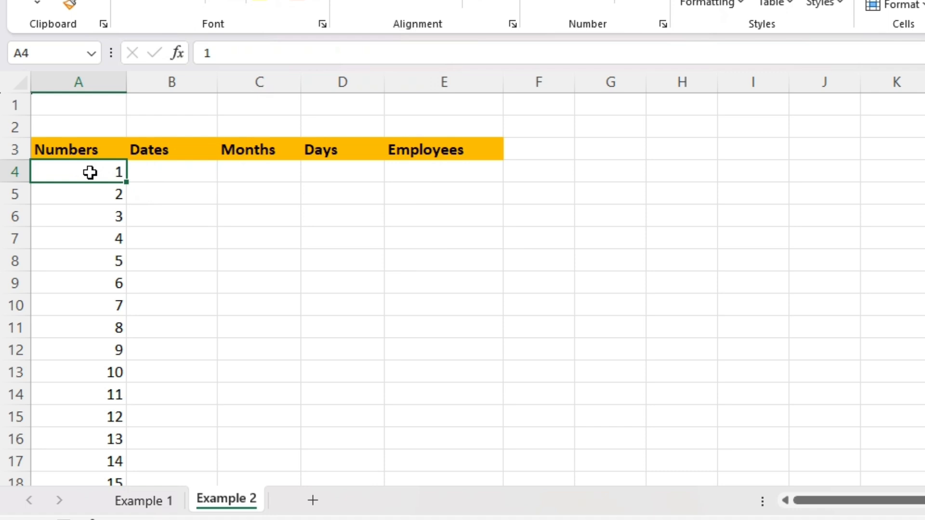
# Jump to the end of the number series and back to the first number
pyautogui.hotkey('ctrl', 'Down')
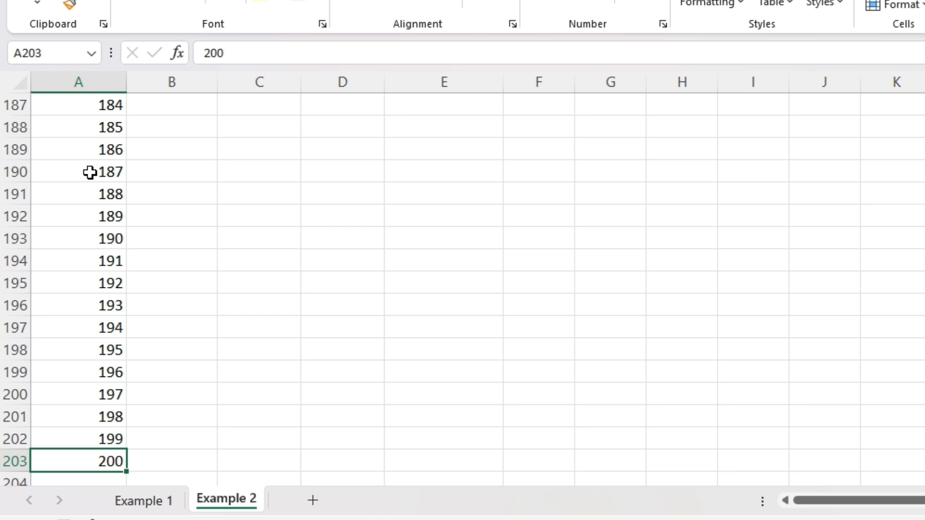
pyautogui.hotkey('ctrl', 'Up')
pyautogui.hotkey('ctrl', 'Up')
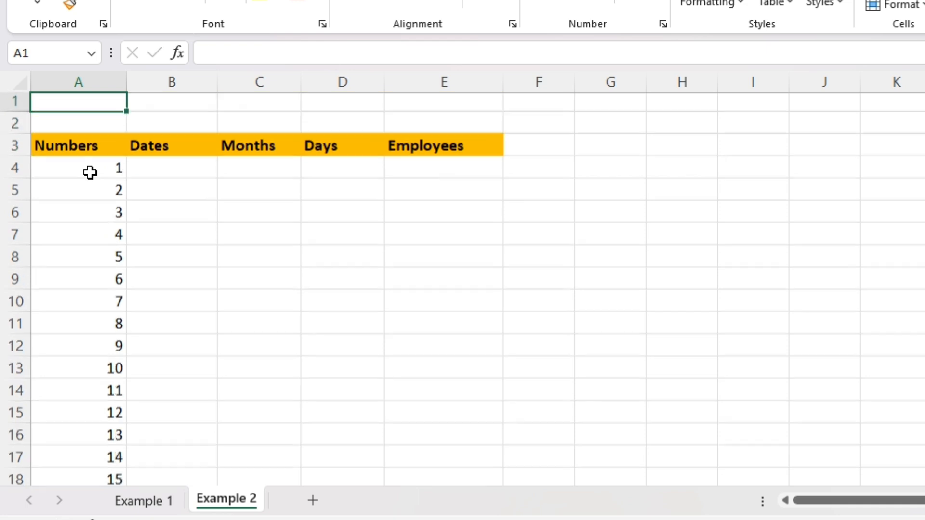
pyautogui.press('Down')
pyautogui.press('Down')
pyautogui.press('Down')
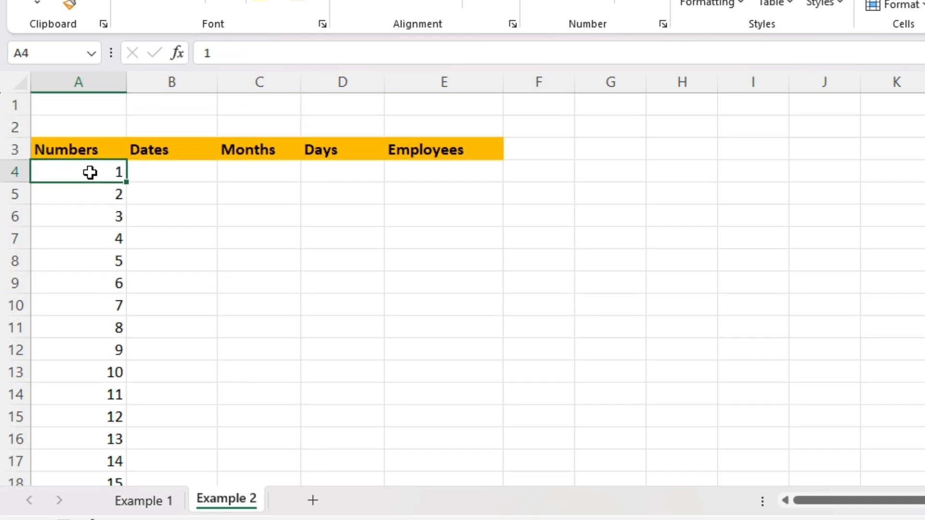
# Enter the date 11/1/2021 in the first Dates cell
pyautogui.press('Right')
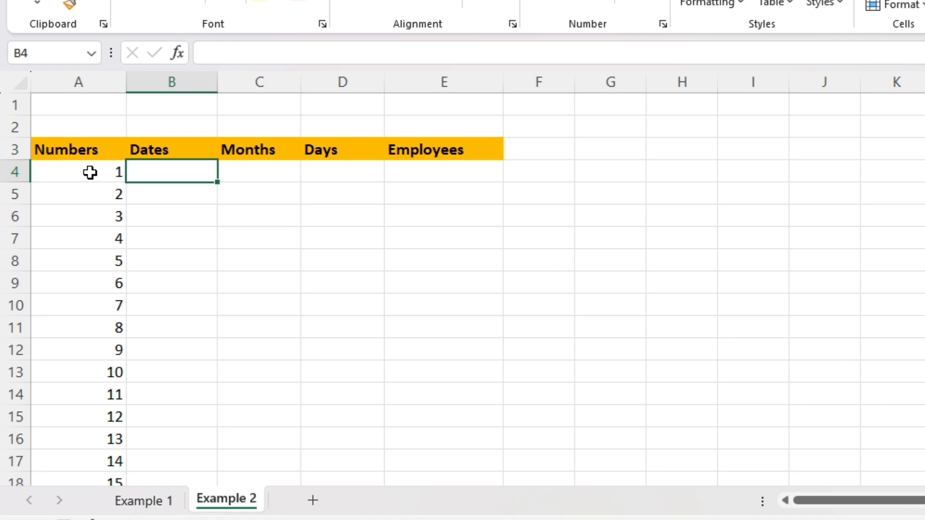
pyautogui.write('11')
pyautogui.press('BackSpace')
pyautogui.press('Escape')
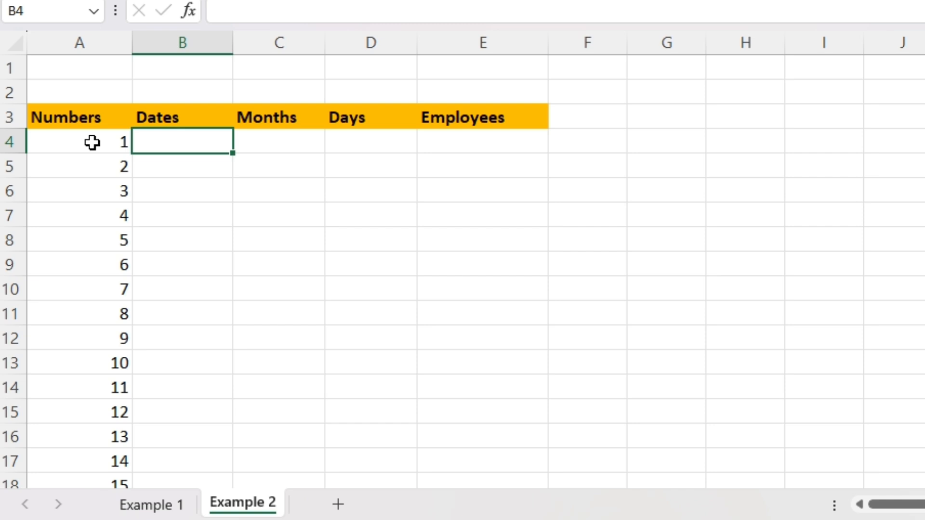
pyautogui.write('11/1/2021')
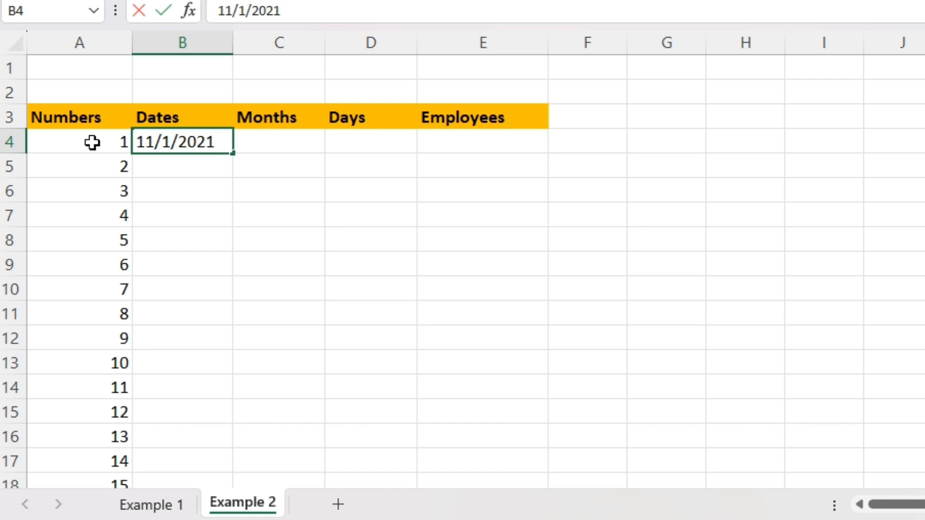
pyautogui.press('Return')
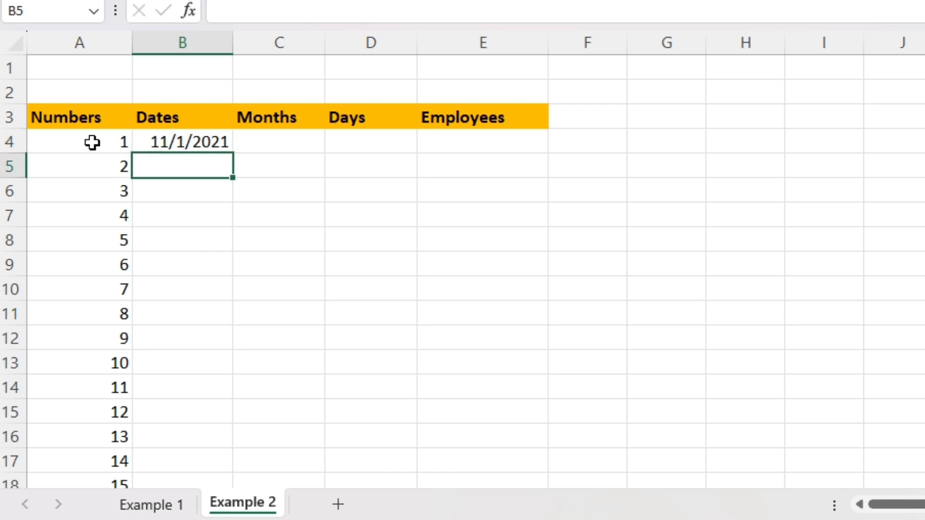
# Fill the date down to row 11 by dragging
pyautogui.click(193, 142)
pyautogui.moveTo(232, 154); pyautogui.dragTo(235, 308)
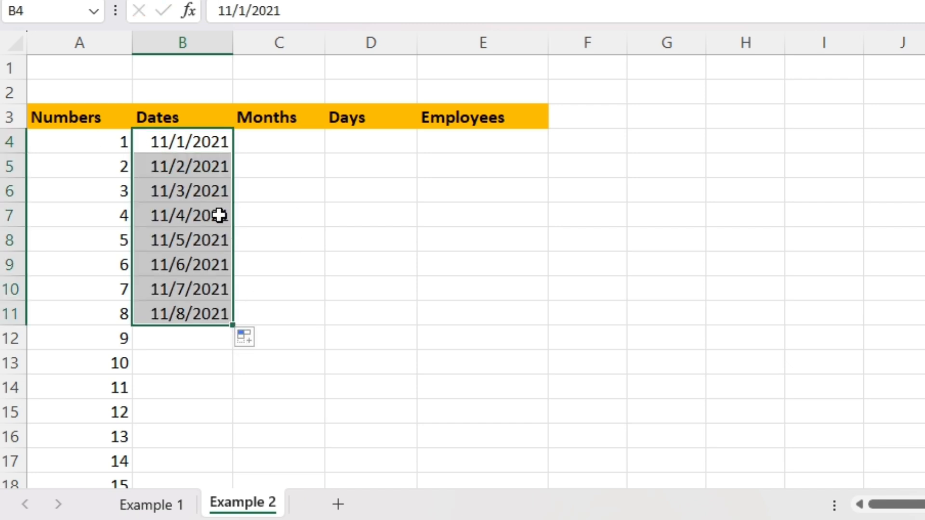
pyautogui.click(192, 313)
pyautogui.moveTo(191, 315); pyautogui.dragTo(181, 165)
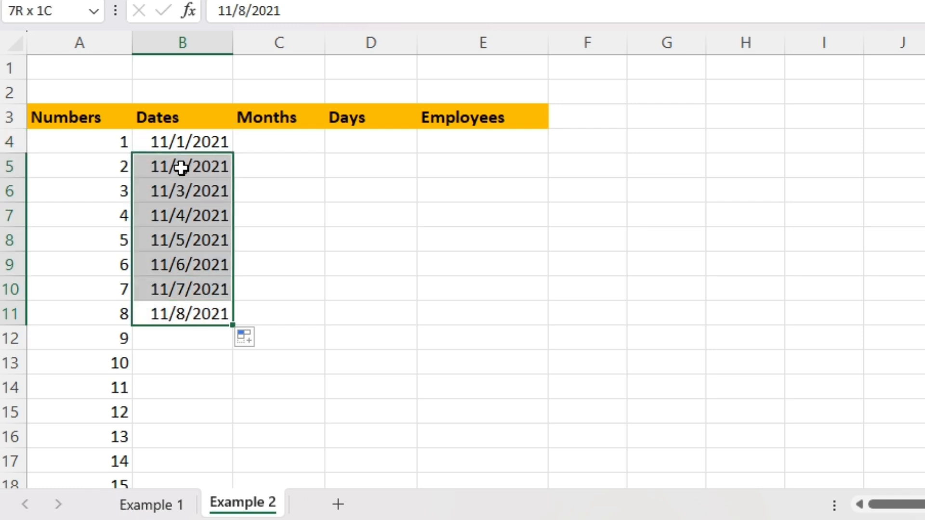
pyautogui.click(187, 215)
pyautogui.click(188, 240)
pyautogui.click(192, 266)
pyautogui.click(210, 316)
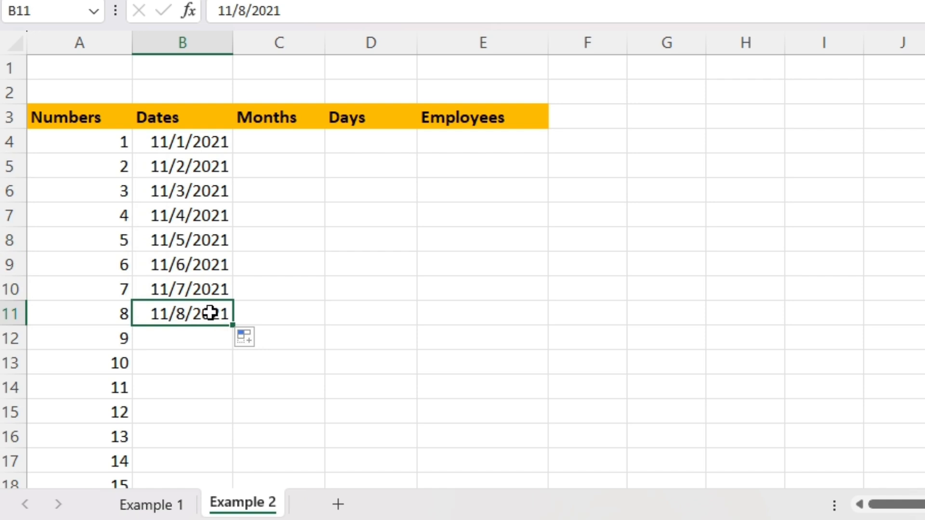
# Clear all the dates in the Dates column
pyautogui.moveTo(211, 313); pyautogui.dragTo(201, 131)
pyautogui.press('Delete')
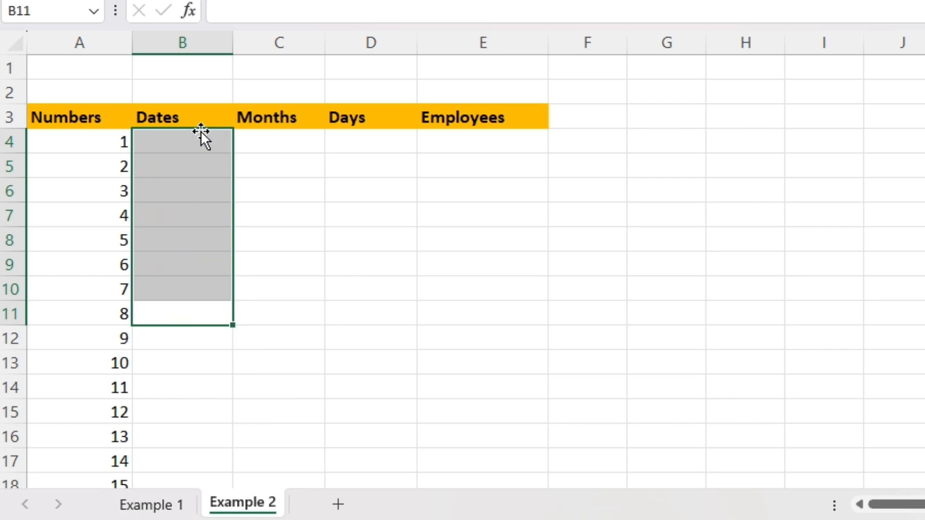
# Enter the date 1/31/2021 in the first Dates cell
pyautogui.press('Up')
pyautogui.click(201, 131)
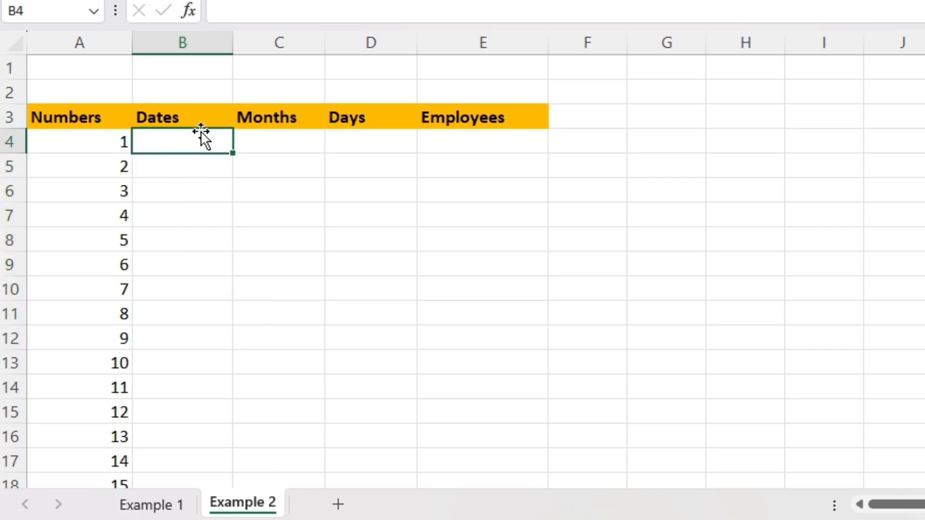
pyautogui.write('1/31/20')
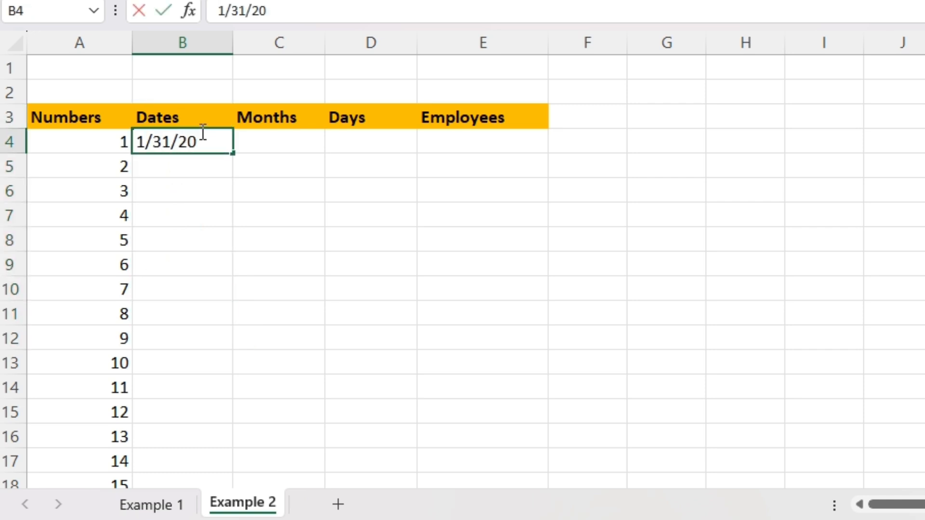
pyautogui.write('21')
pyautogui.press('Return')
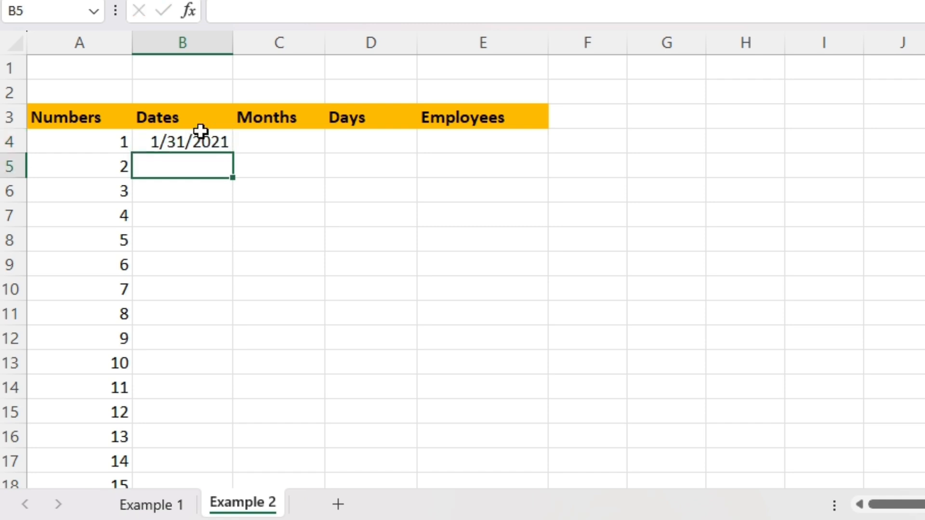
# Fill the date down to row 8 using the fill handle
pyautogui.click(201, 131)
pyautogui.press('F2')
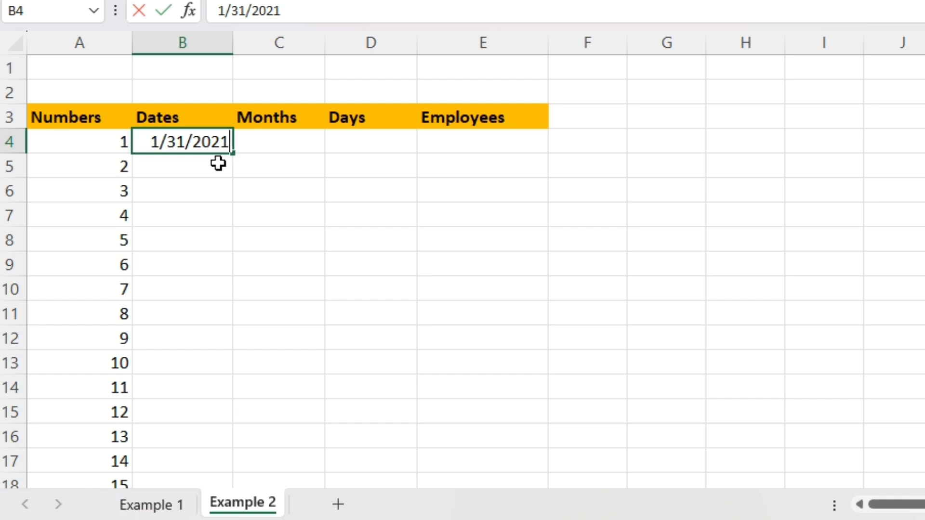
pyautogui.moveTo(233, 153); pyautogui.dragTo(227, 258)
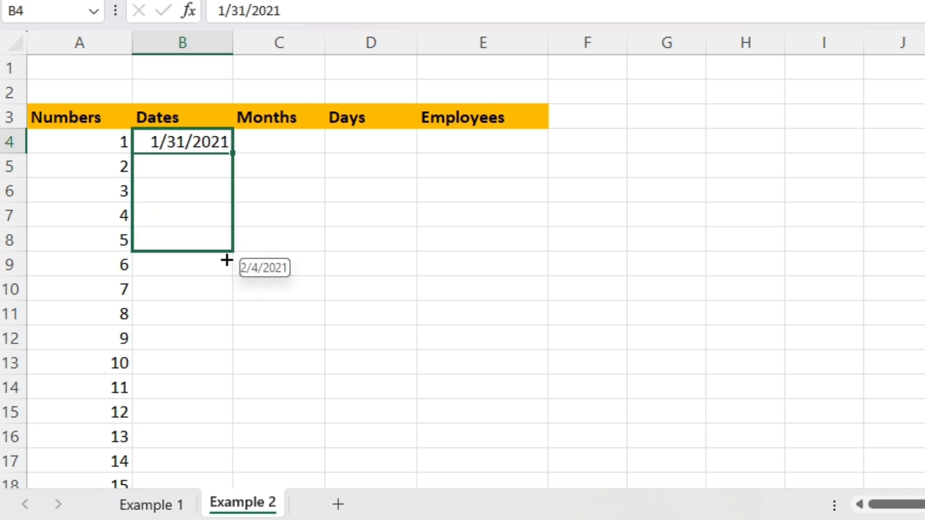
# Clear the filled dates below the first date in the Dates column
pyautogui.click(138, 172)
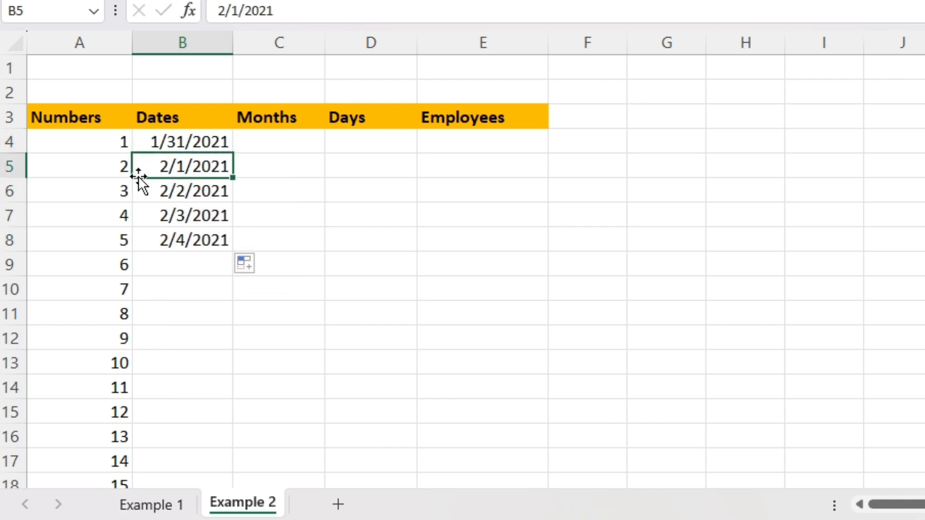
pyautogui.click(141, 192)
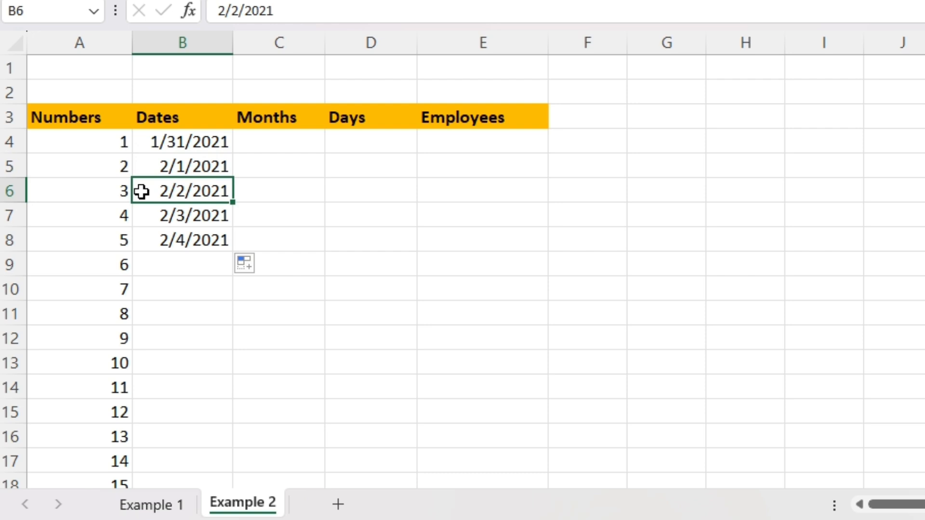
pyautogui.click(153, 242)
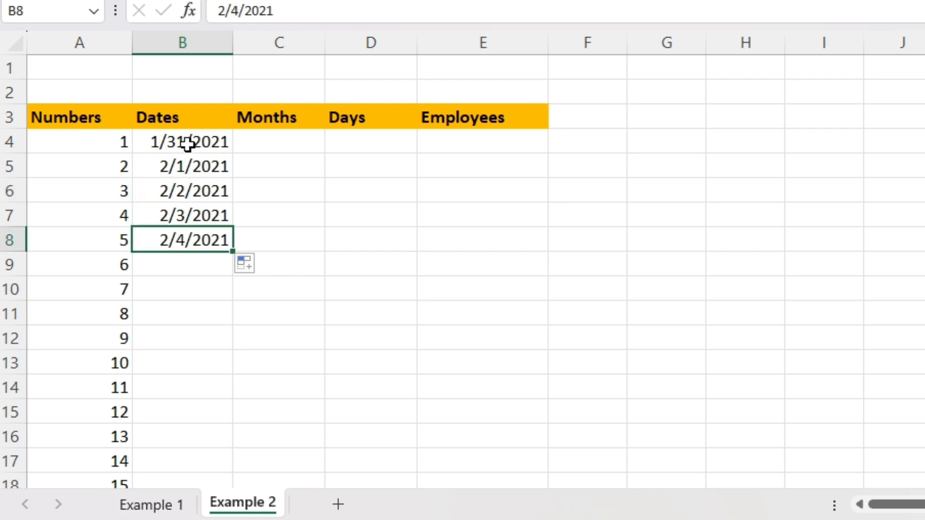
pyautogui.moveTo(188, 143); pyautogui.dragTo(192, 214)
pyautogui.moveTo(195, 166); pyautogui.dragTo(206, 233)
pyautogui.press('Delete')
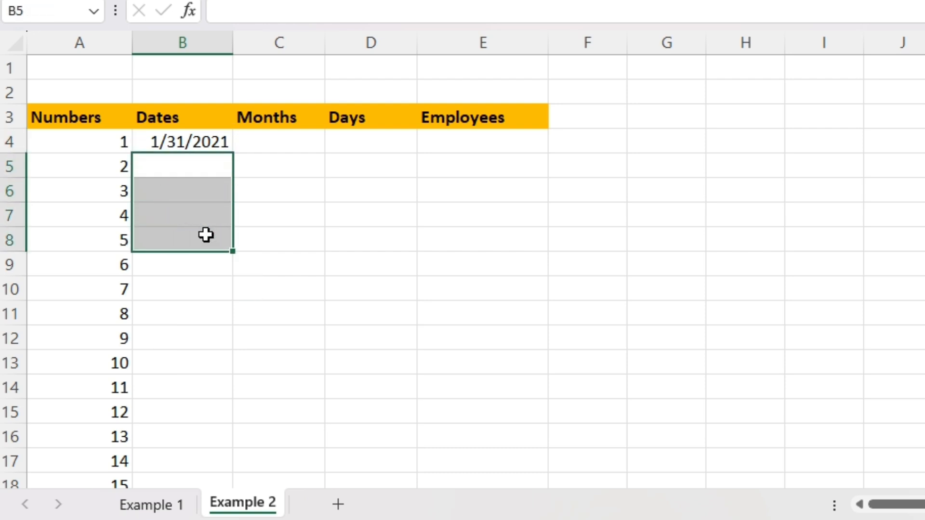
# Fill the date down to row 12 and switch the fill to Fill Months
pyautogui.click(188, 141)
pyautogui.moveTo(188, 141); pyautogui.dragTo(196, 392)
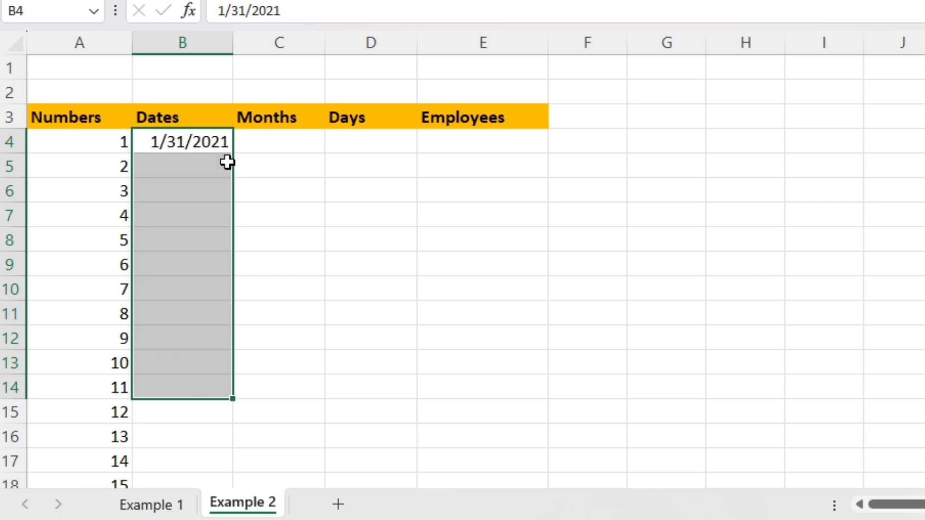
pyautogui.doubleClick(221, 145)
pyautogui.moveTo(233, 155); pyautogui.dragTo(233, 355)
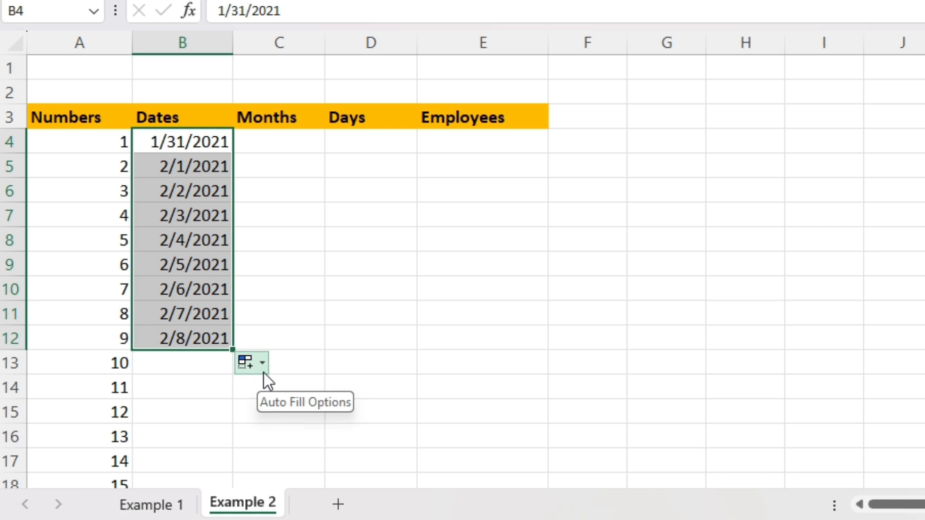
pyautogui.click(264, 369)
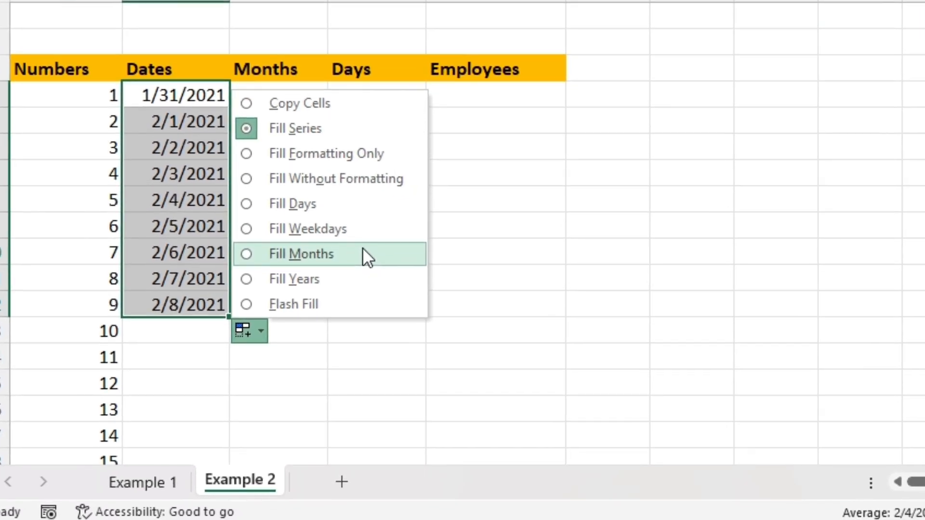
pyautogui.click(313, 254)
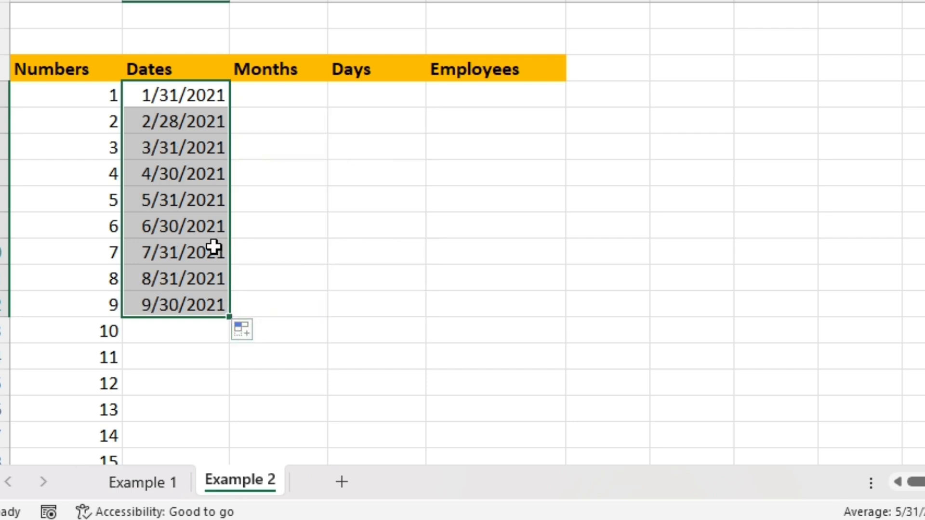
# Extend the month-end date series down to 1/31/2022 by filling from the last two dates
pyautogui.click(146, 126)
pyautogui.click(161, 152)
pyautogui.click(171, 176)
pyautogui.click(179, 200)
pyautogui.click(179, 226)
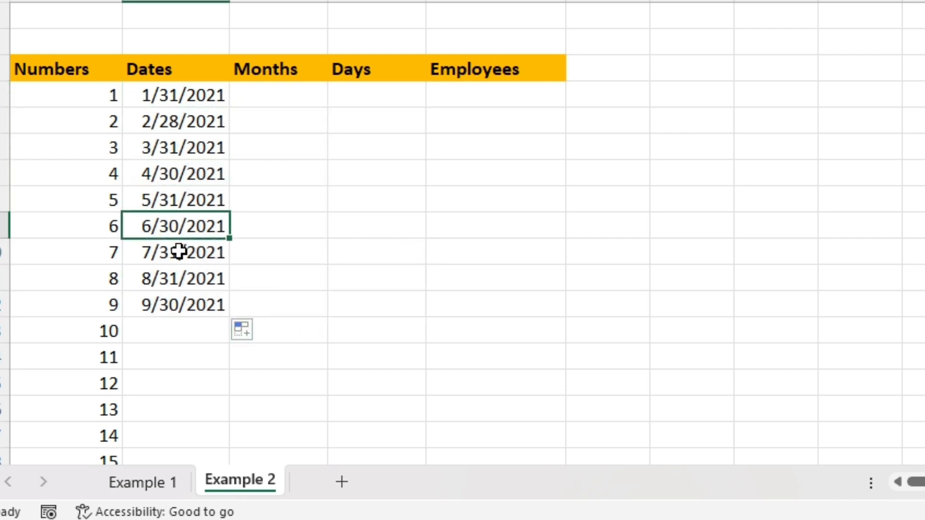
pyautogui.click(179, 252)
pyautogui.click(182, 281)
pyautogui.moveTo(186, 308); pyautogui.dragTo(188, 284)
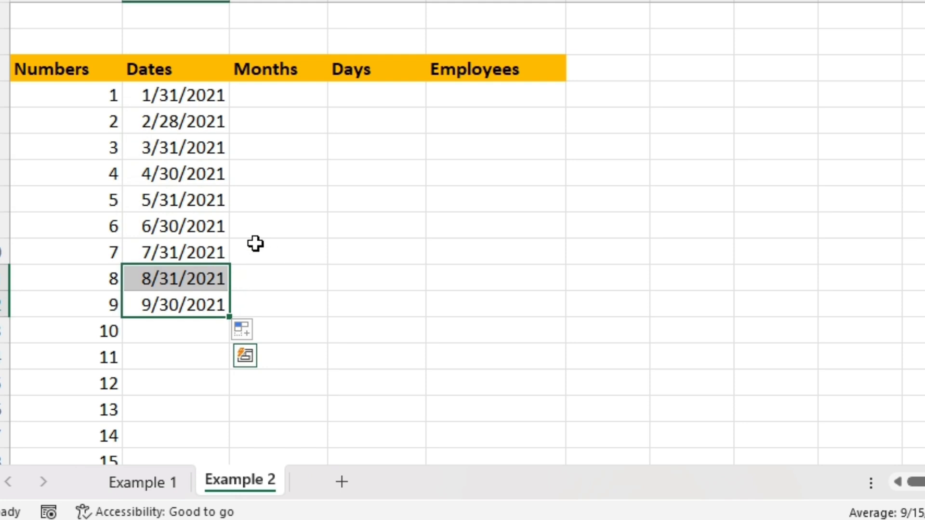
pyautogui.moveTo(193, 301); pyautogui.dragTo(234, 421)
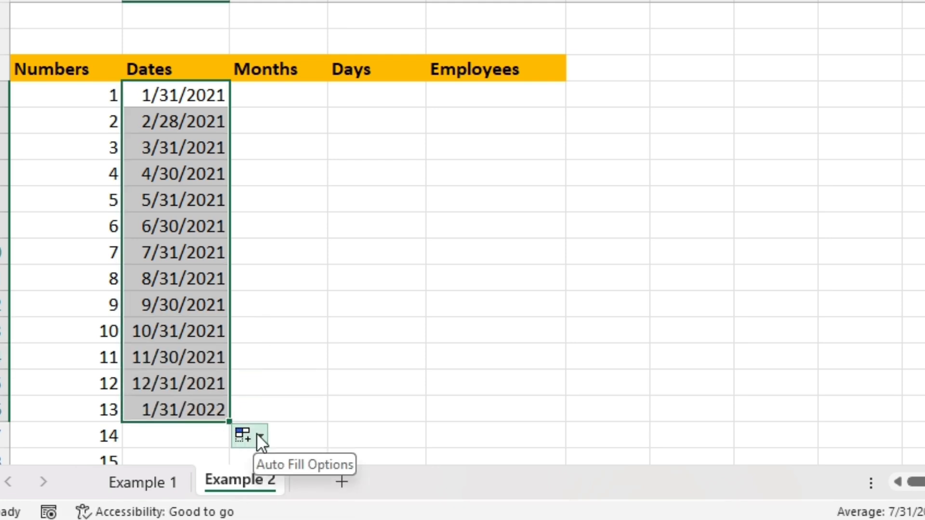
# Enter January in the first Months cell and fill the month names down to the last row
pyautogui.click(267, 98)
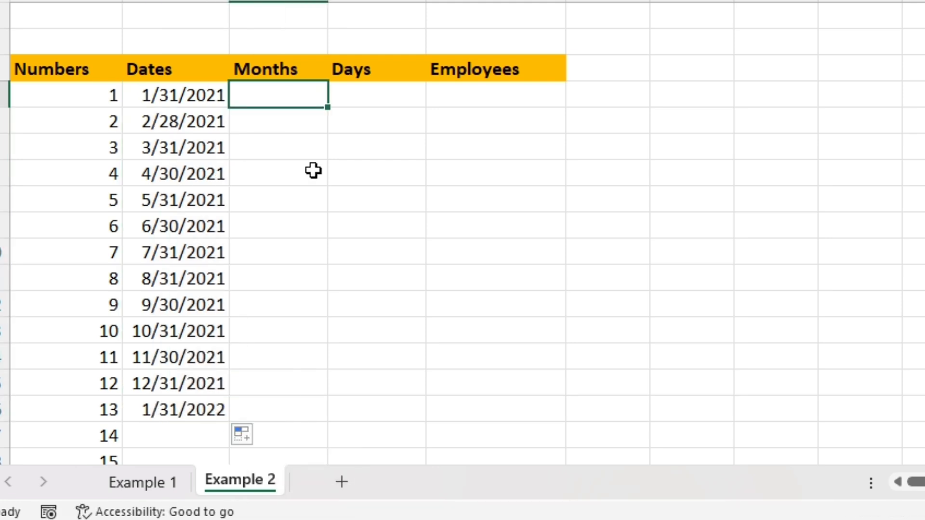
pyautogui.write('January')
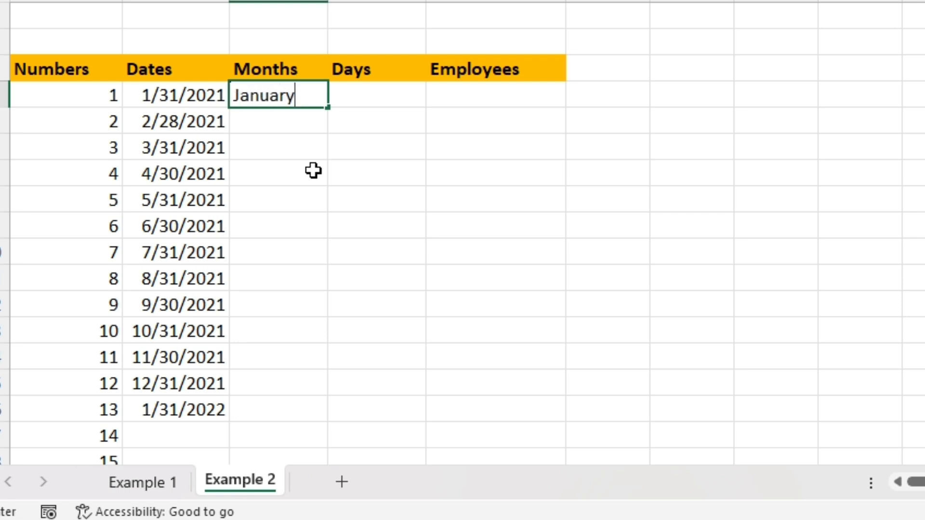
pyautogui.press('Escape')
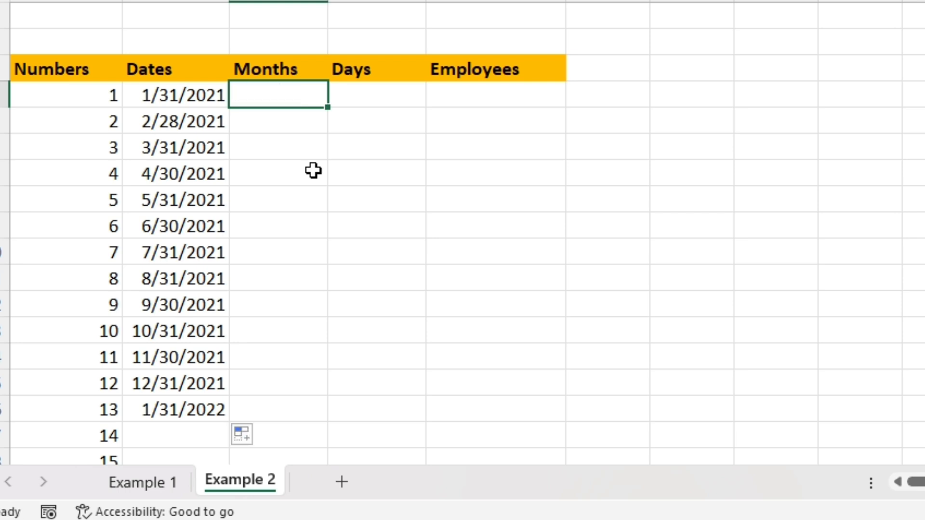
pyautogui.write('January')
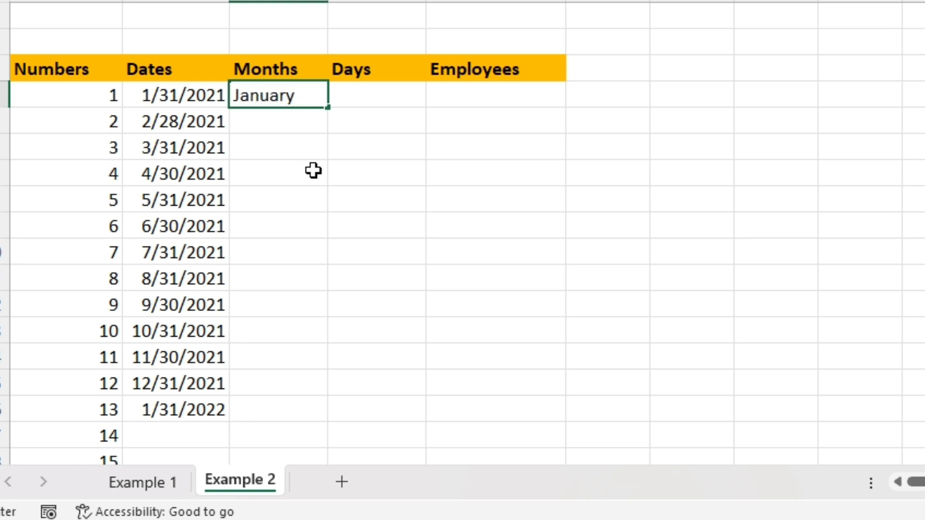
pyautogui.press('Return')
pyautogui.press('Up')
pyautogui.moveTo(328, 110); pyautogui.dragTo(280, 424)
# Enter Mon in the first Days cell and fill the weekday names down to the last row
pyautogui.click(371, 94)
pyautogui.write('Mon')
pyautogui.press('Return')
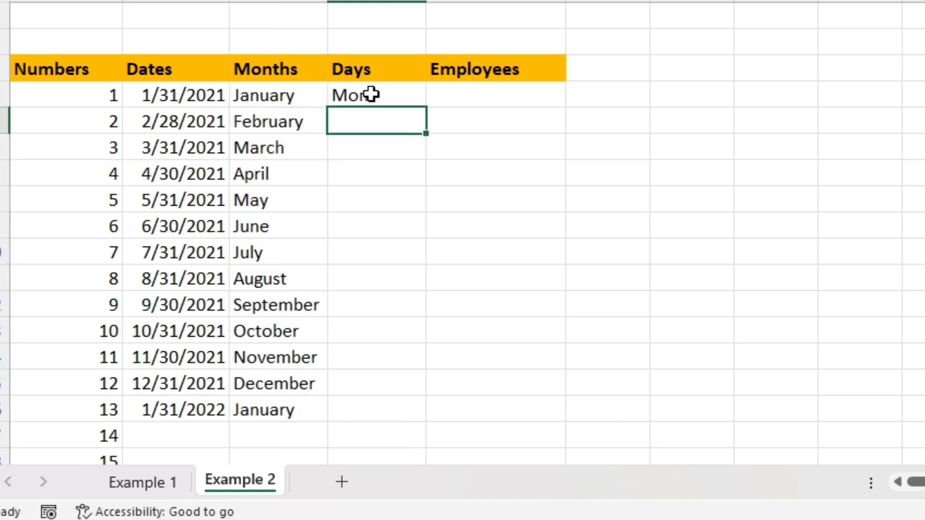
pyautogui.press('Up')
pyautogui.moveTo(425, 107); pyautogui.dragTo(405, 418)
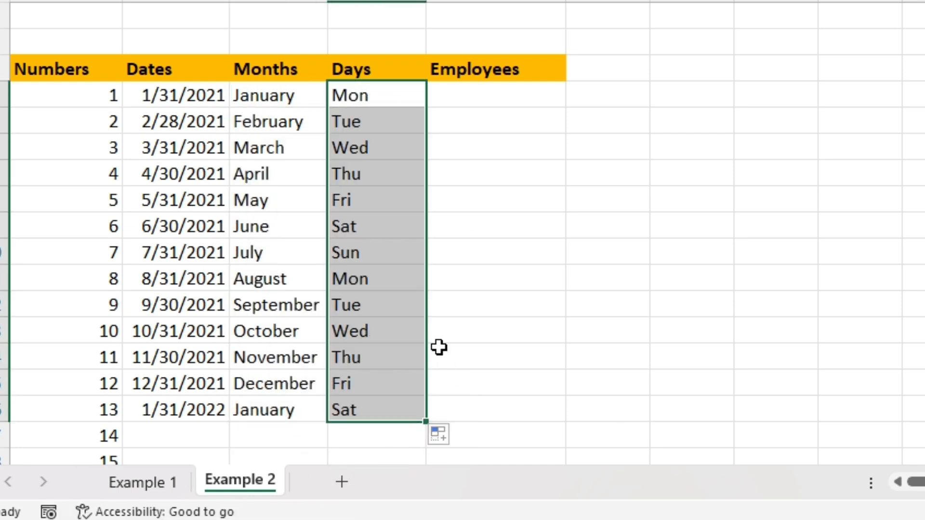
pyautogui.click(371, 100)
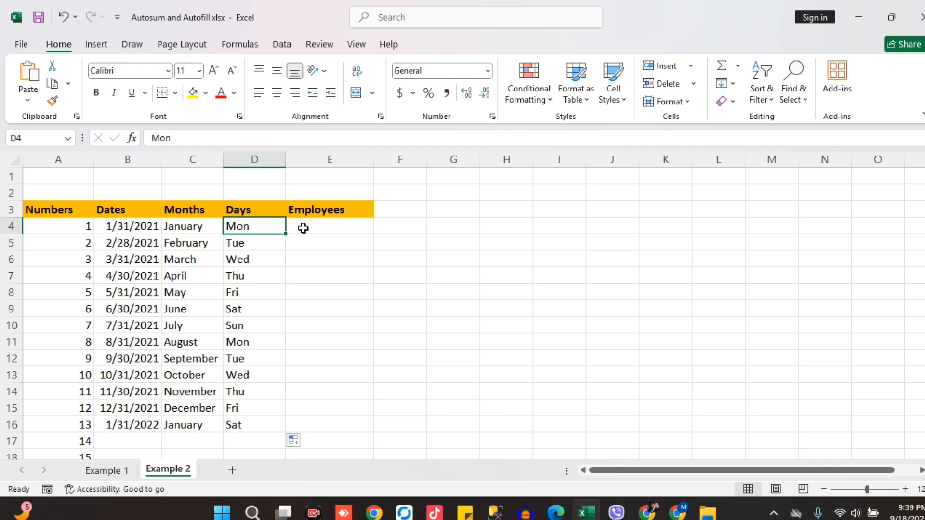
# Open the Edit Custom Lists dialog from the Advanced Excel options
pyautogui.click(303, 228)
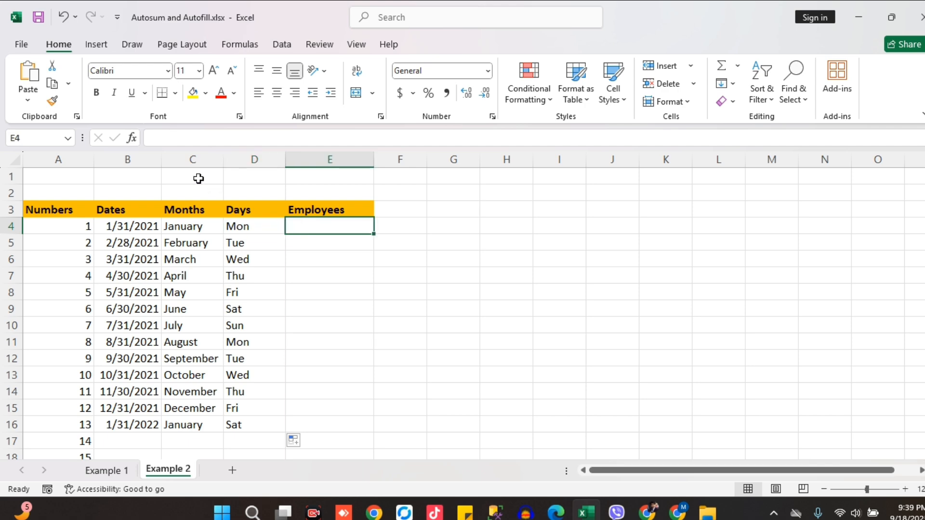
pyautogui.click(22, 45)
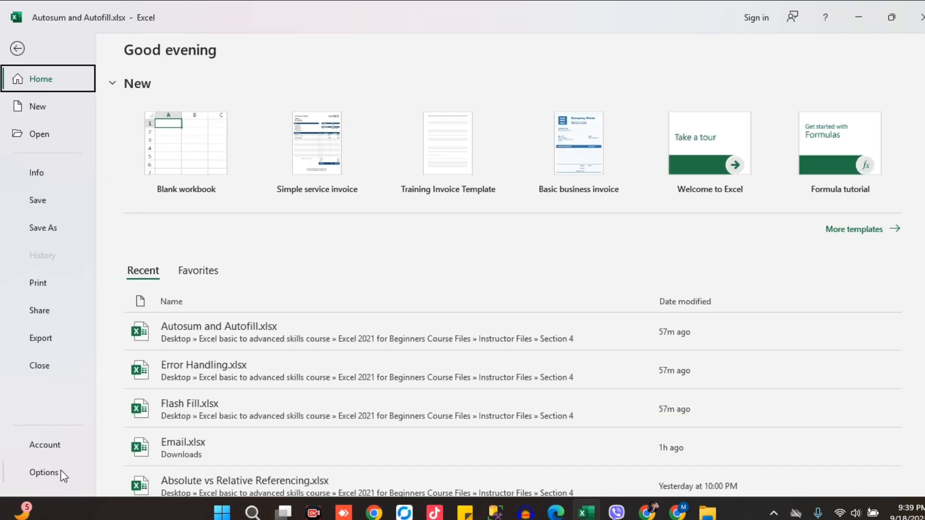
pyautogui.click(44, 472)
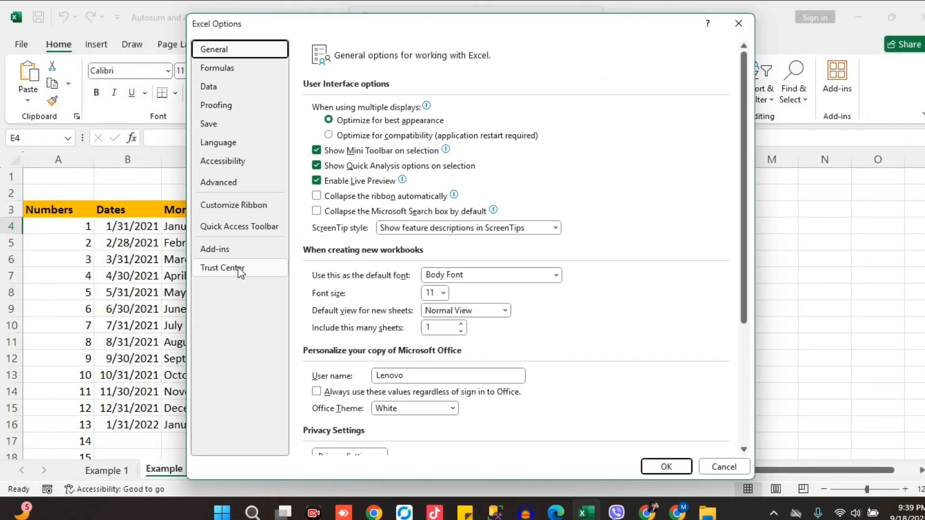
pyautogui.click(219, 182)
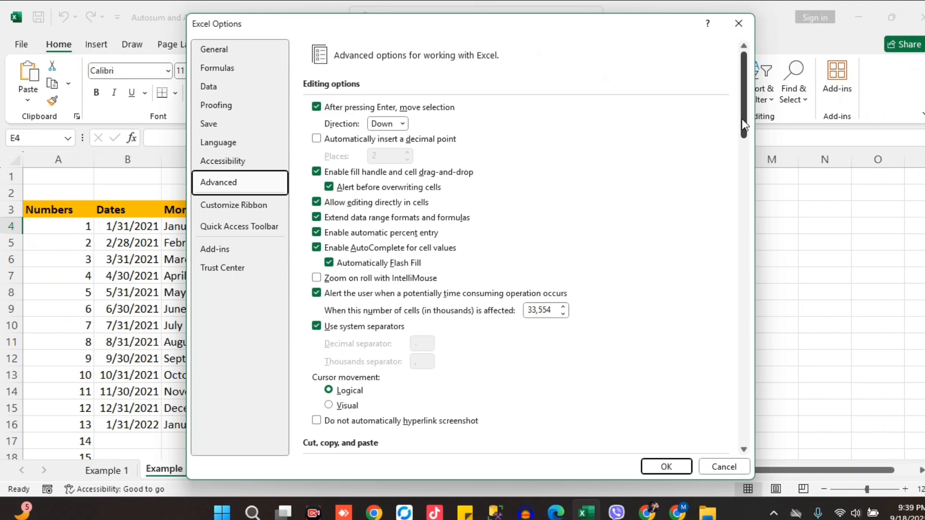
pyautogui.moveTo(744, 125); pyautogui.dragTo(731, 419)
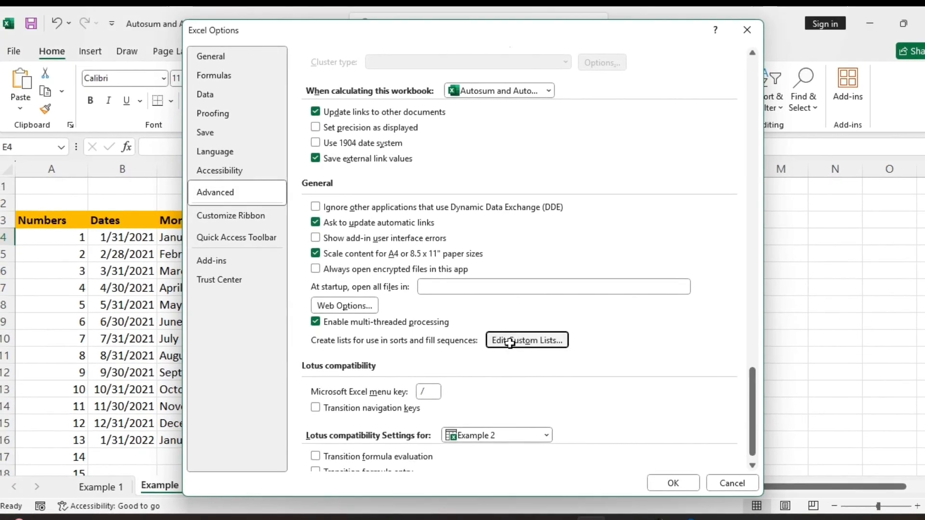
pyautogui.click(514, 343)
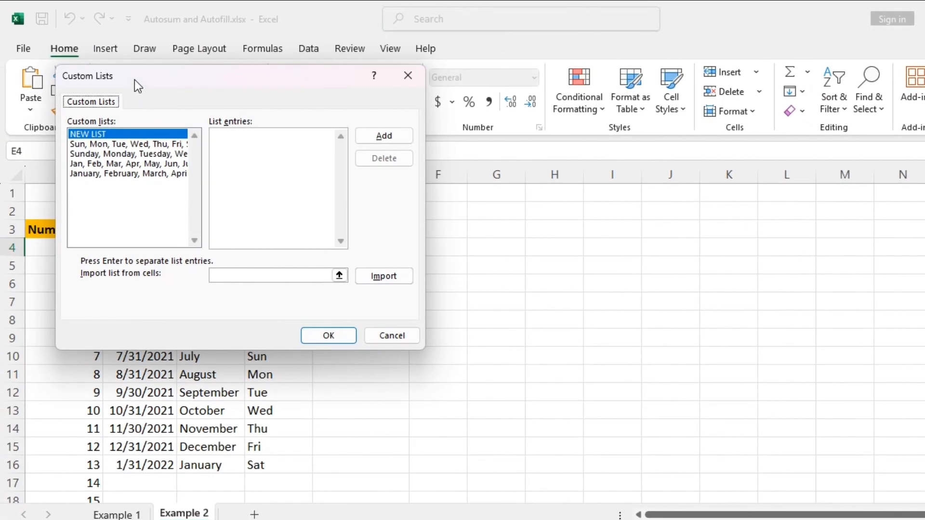
# Browse the existing custom lists and their entries
pyautogui.moveTo(158, 82); pyautogui.dragTo(547, 136)
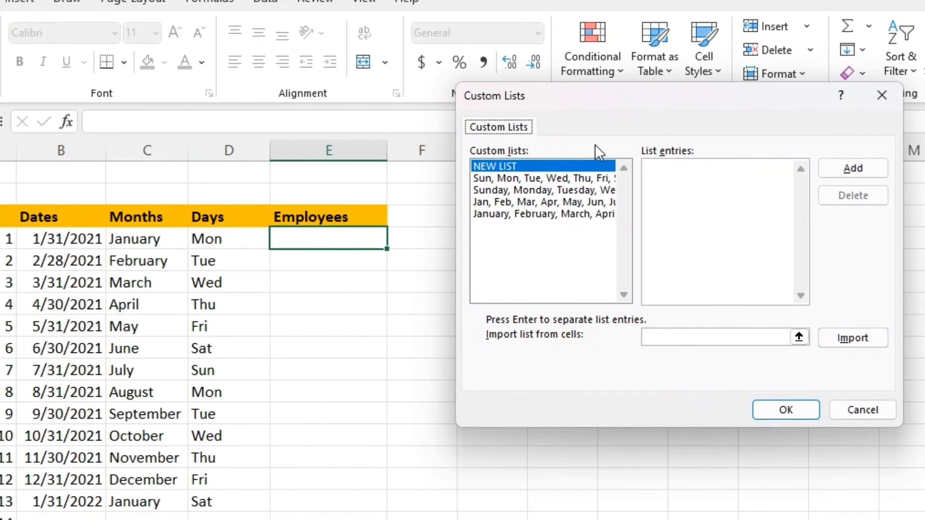
pyautogui.click(542, 188)
pyautogui.click(551, 200)
pyautogui.click(556, 201)
pyautogui.click(555, 210)
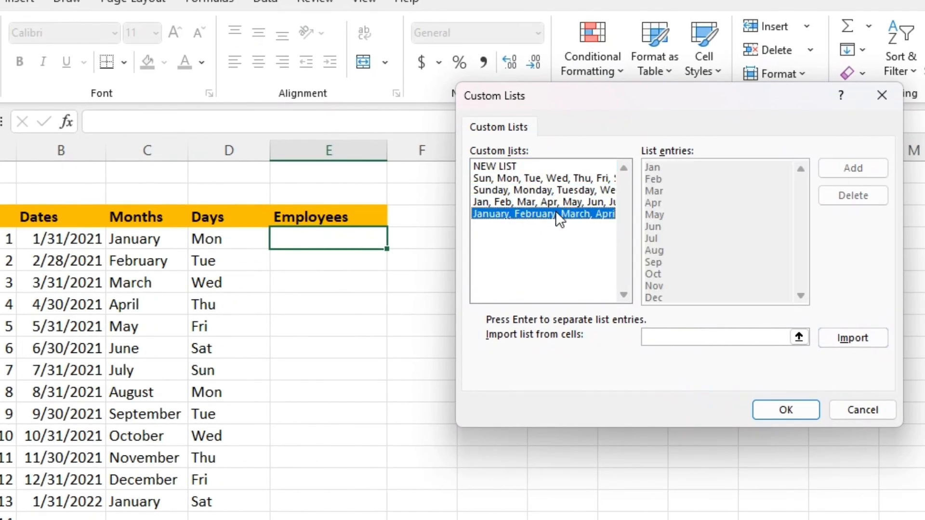
pyautogui.click(552, 202)
pyautogui.click(549, 190)
pyautogui.click(547, 181)
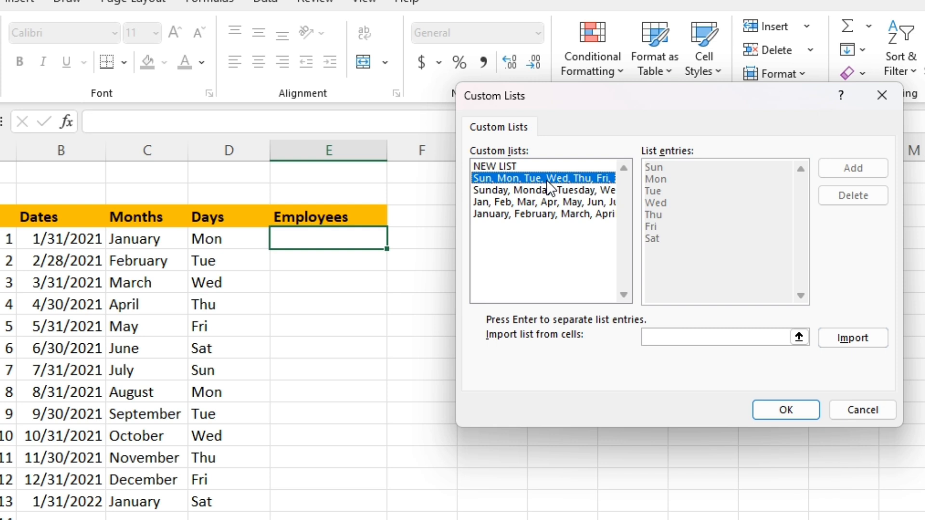
pyautogui.click(510, 165)
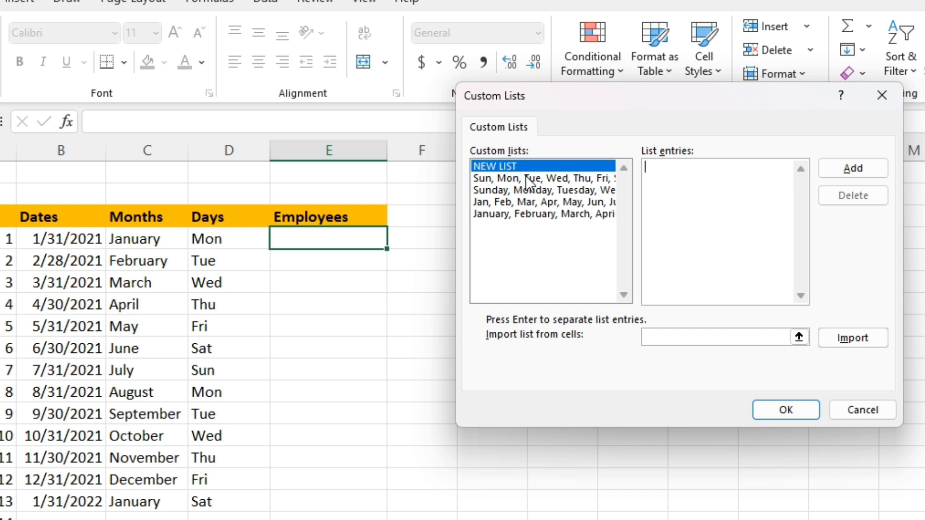
pyautogui.write('Deb,Adam,Ben,Rich')
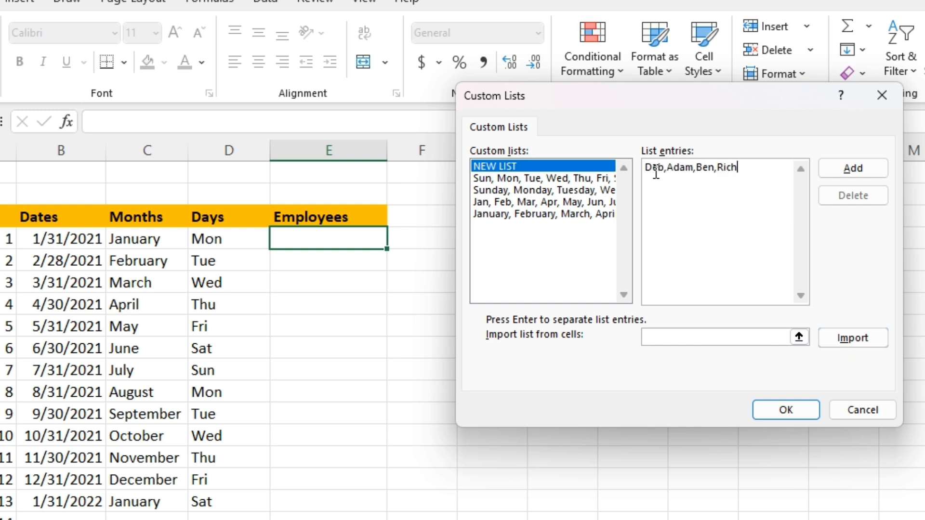
# Start a new custom list with the entries Deb, Adam, Ben, Rich and add it
pyautogui.click(559, 166)
pyautogui.click(648, 169)
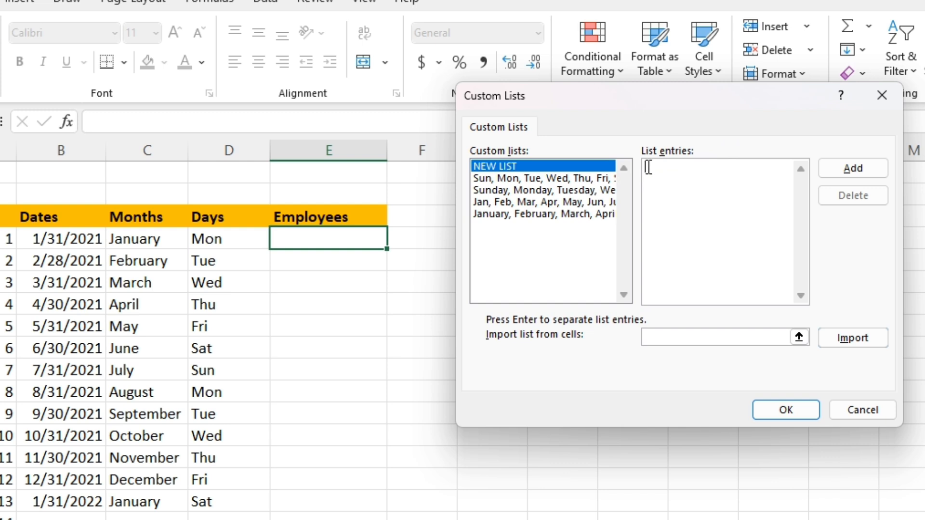
pyautogui.write('Deb,Adam,Ben,Rich')
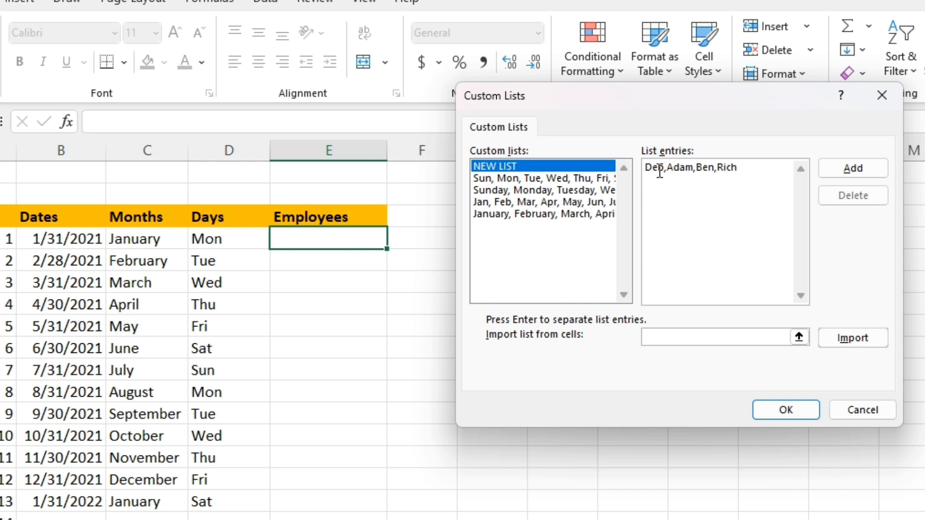
pyautogui.moveTo(749, 168); pyautogui.dragTo(693, 154)
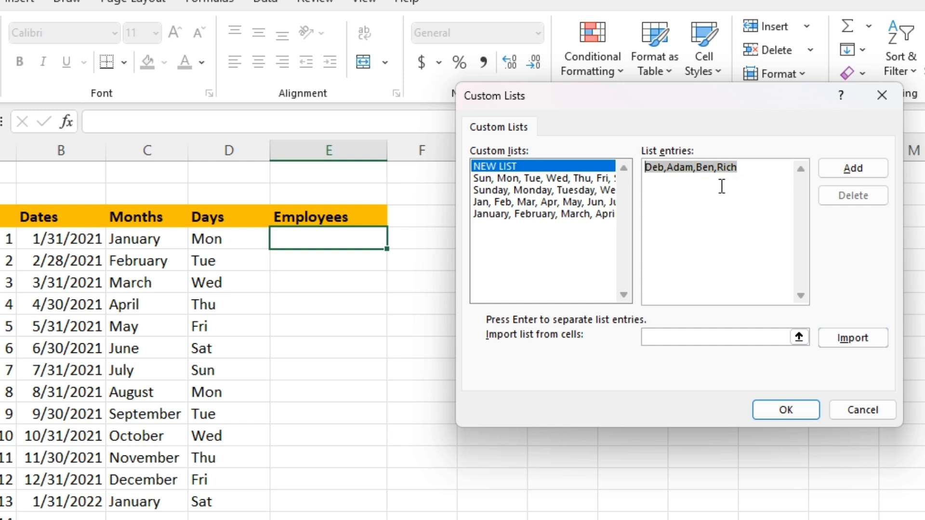
pyautogui.click(757, 172)
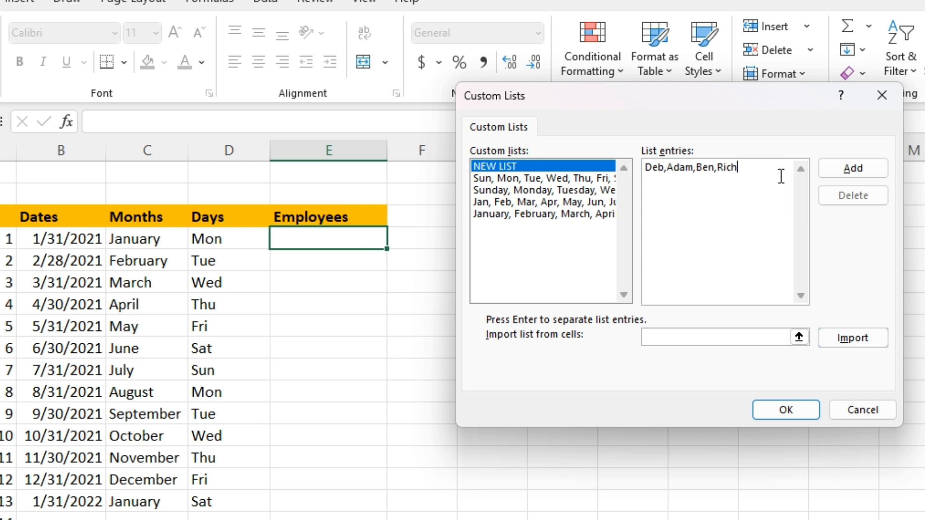
pyautogui.click(826, 169)
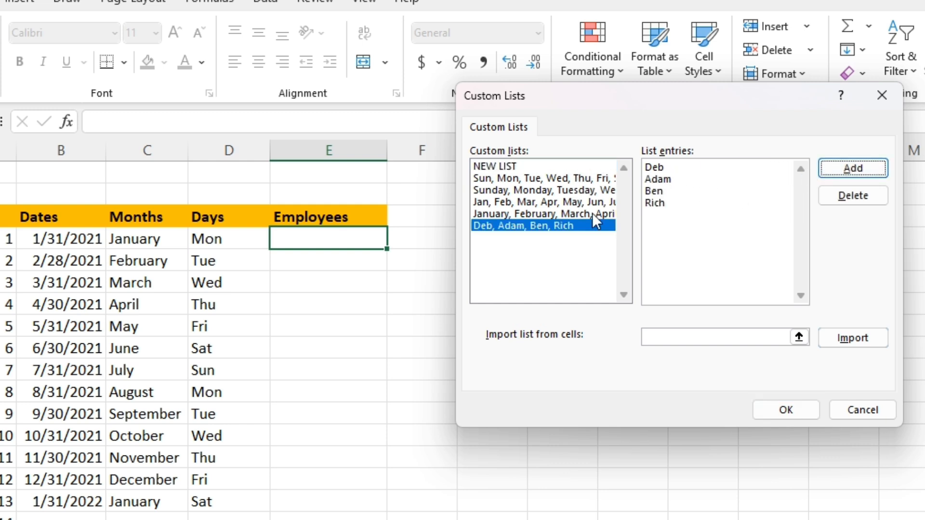
# Enter Deb, Adam, Ben, Rich again as a new custom list, add it and confirm both dialogs
pyautogui.click(522, 169)
pyautogui.click(699, 169)
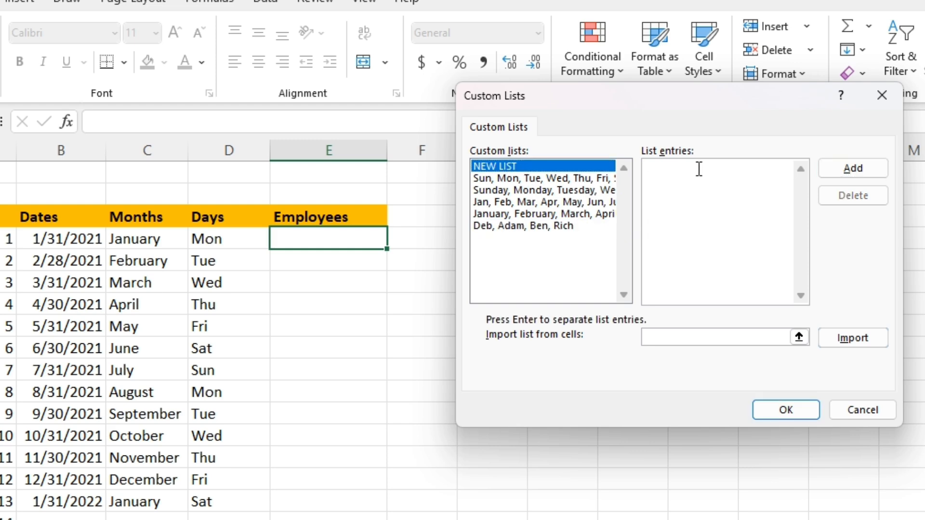
pyautogui.write('Deb, Adam, Ben, Rich')
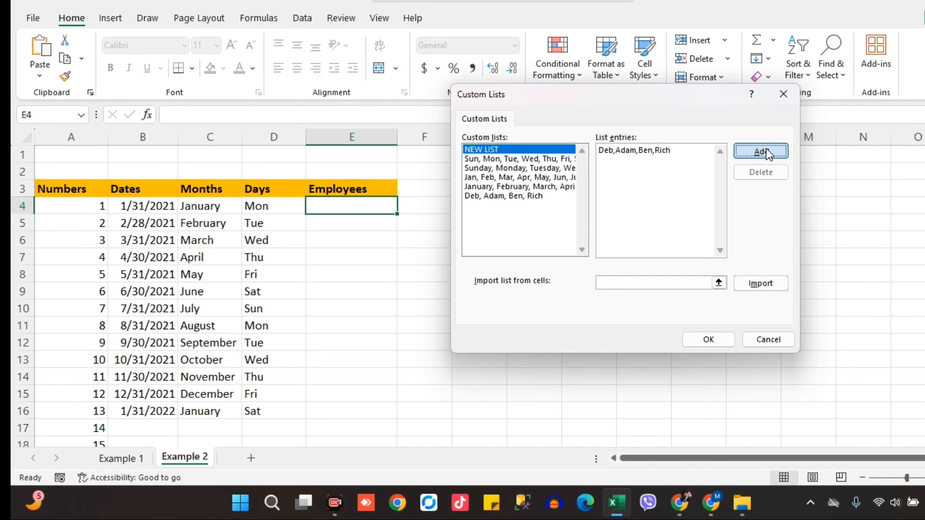
pyautogui.click(853, 168)
pyautogui.click(708, 339)
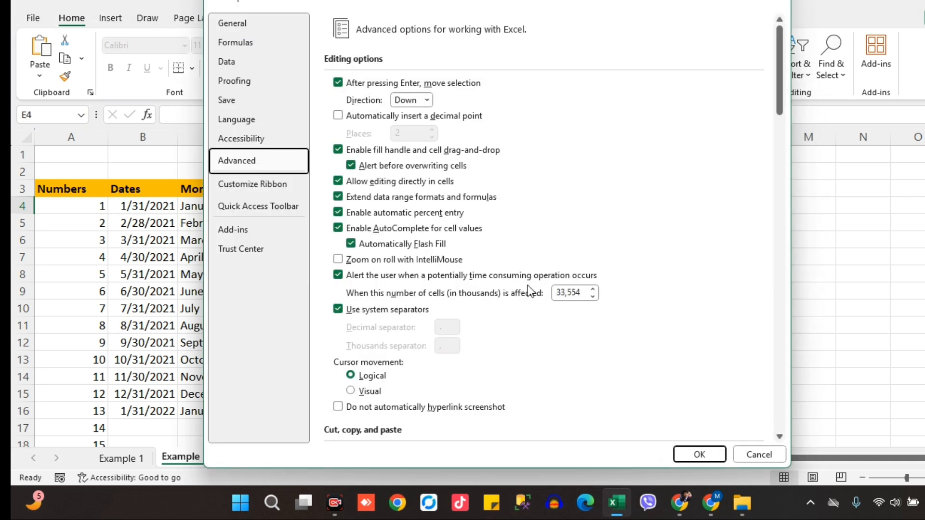
pyautogui.press('Return')
pyautogui.write('D')
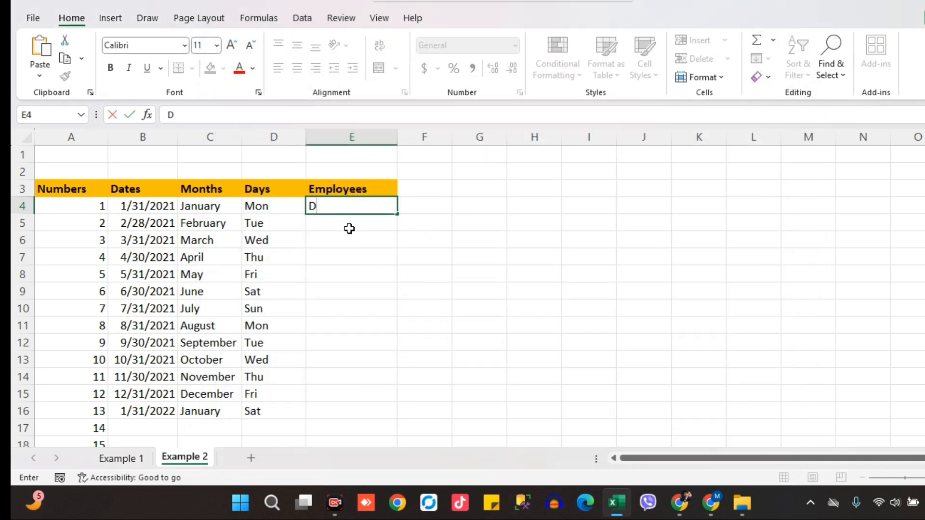
pyautogui.write('eb')
pyautogui.press('Escape')
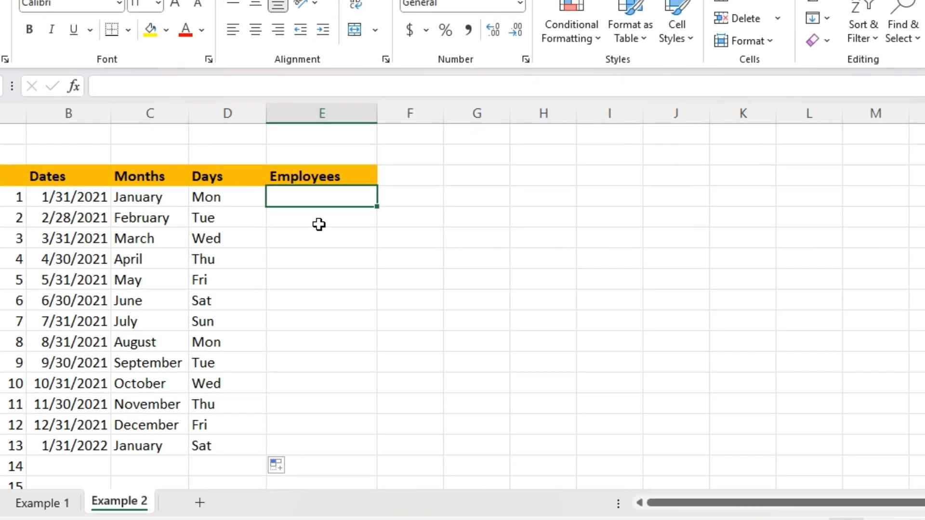
# Enter Deb in the first Employees cell and fill the employee names down to the last row
pyautogui.write('Deb')
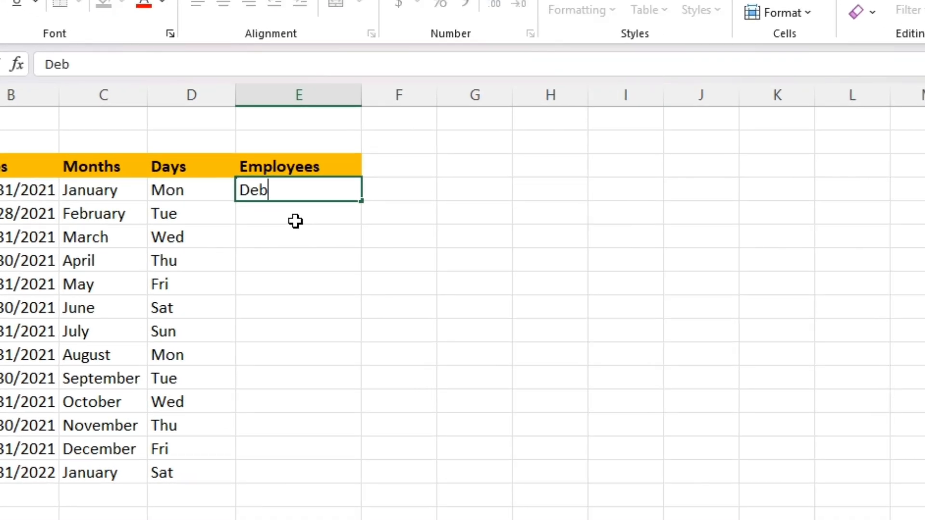
pyautogui.press('Return')
pyautogui.click(316, 186)
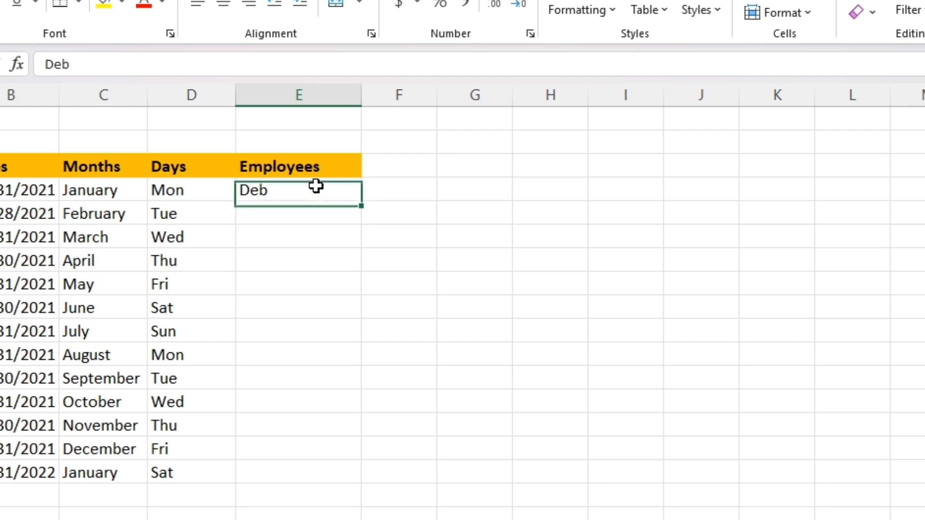
pyautogui.moveTo(361, 203); pyautogui.dragTo(349, 484)
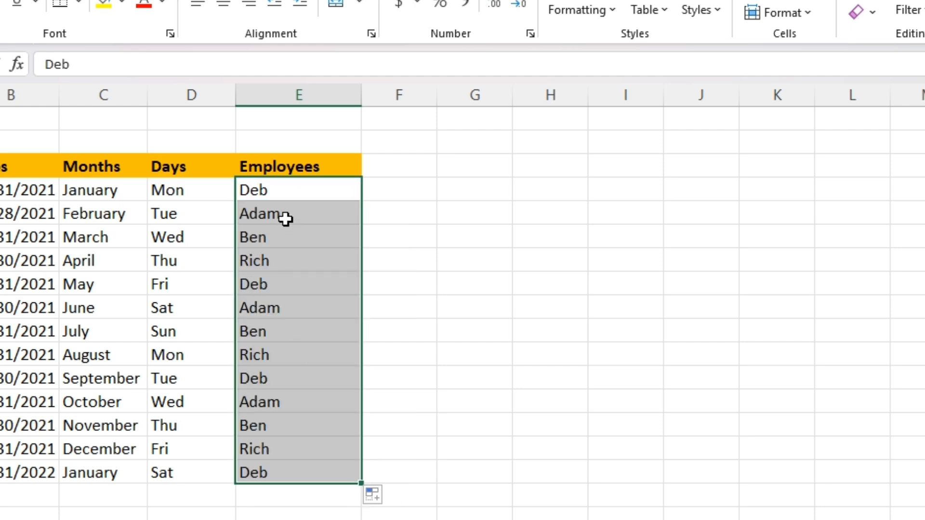
# Extend the employee name fill one row further down the Employees column
pyautogui.click(318, 194)
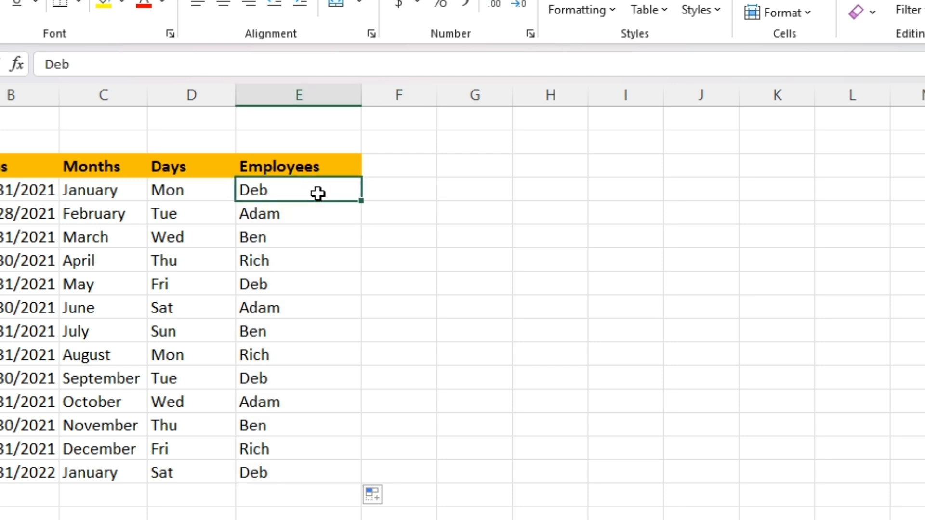
pyautogui.moveTo(362, 201); pyautogui.dragTo(362, 497)
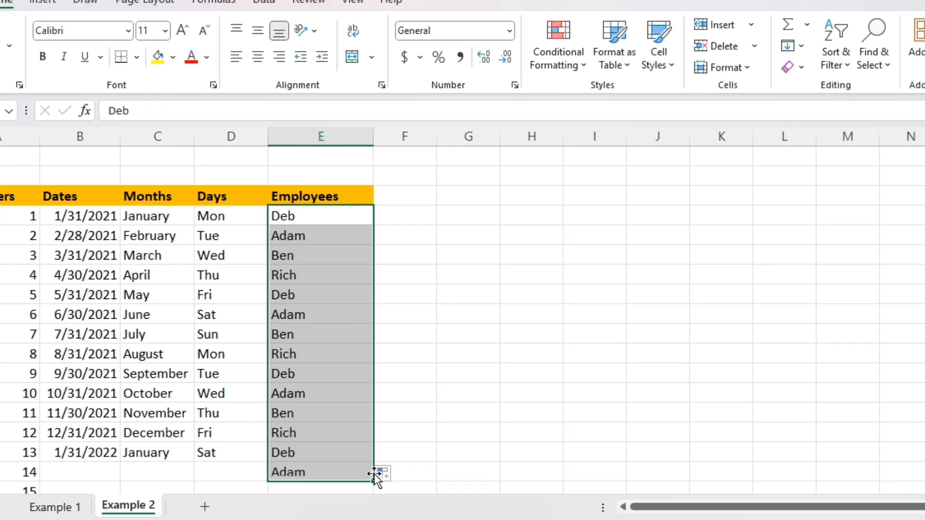
pyautogui.moveTo(290, 192); pyautogui.dragTo(336, 456)
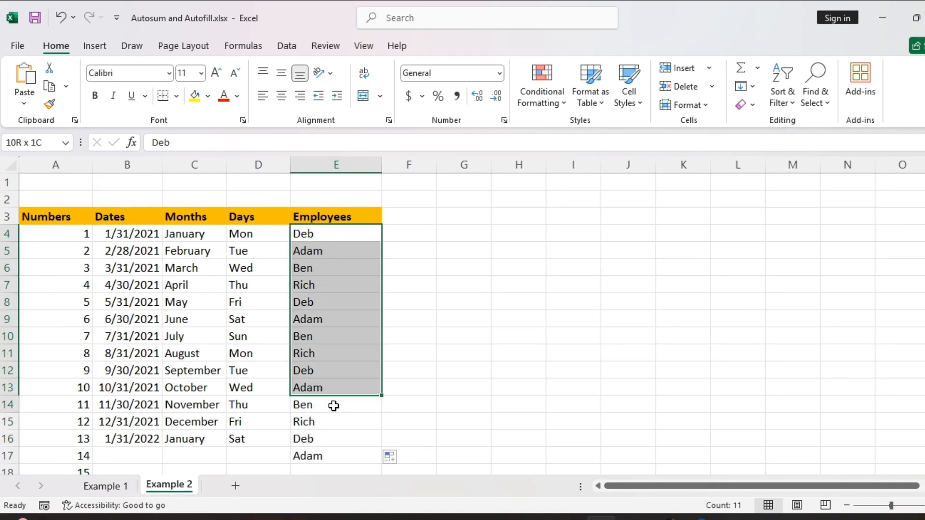
pyautogui.click(423, 440)
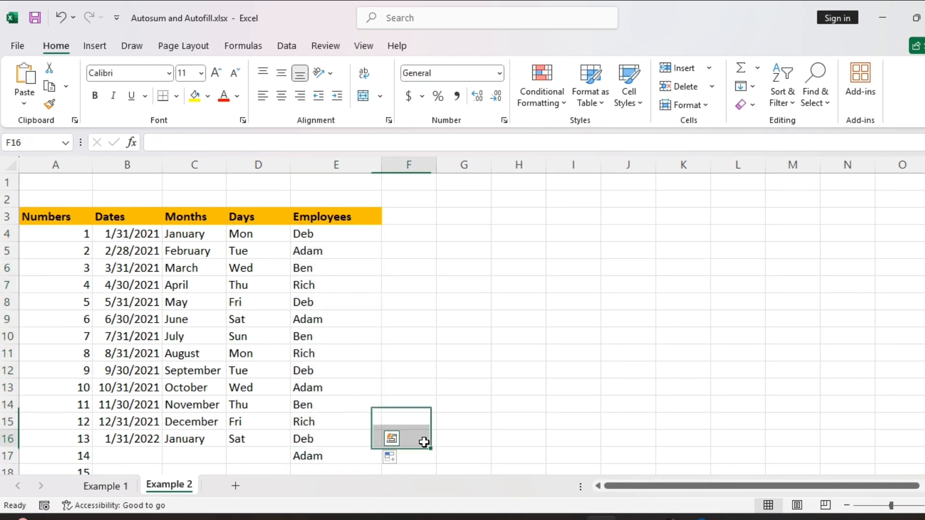